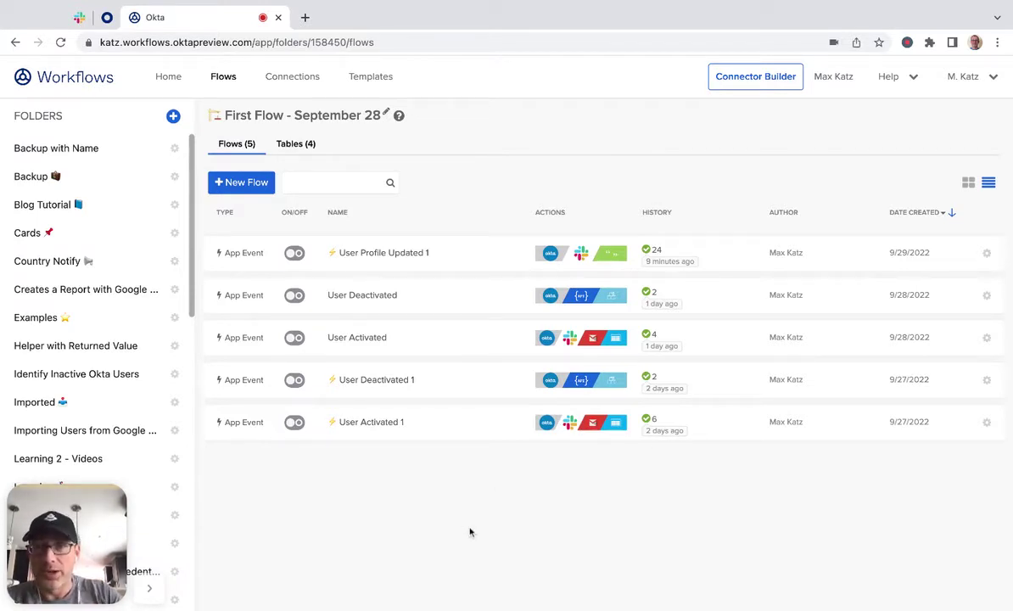
# Create a new flow in the First Flow - September 28 folder and name it User Profile Updated
pyautogui.click(247, 184)
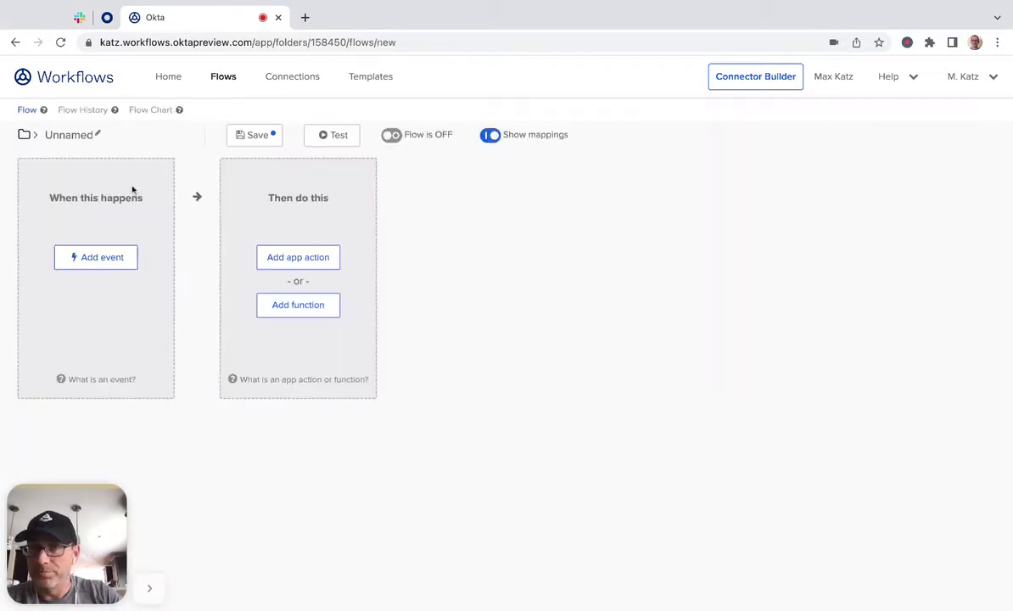
pyautogui.click(85, 140)
pyautogui.write('User Proifle')
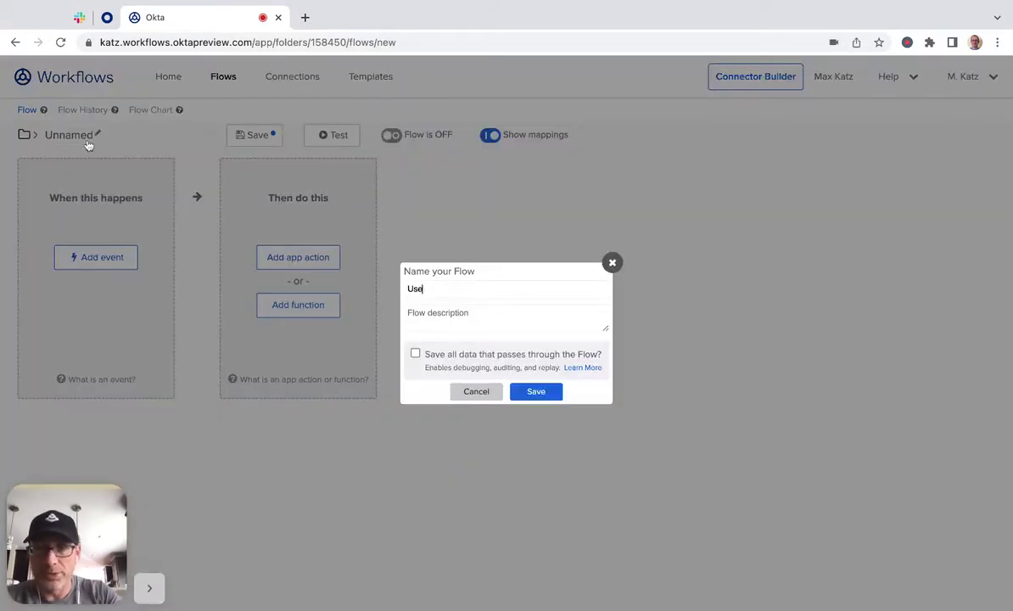
pyautogui.press('BackSpace')
pyautogui.press('BackSpace')
pyautogui.press('BackSpace')
pyautogui.press('BackSpace')
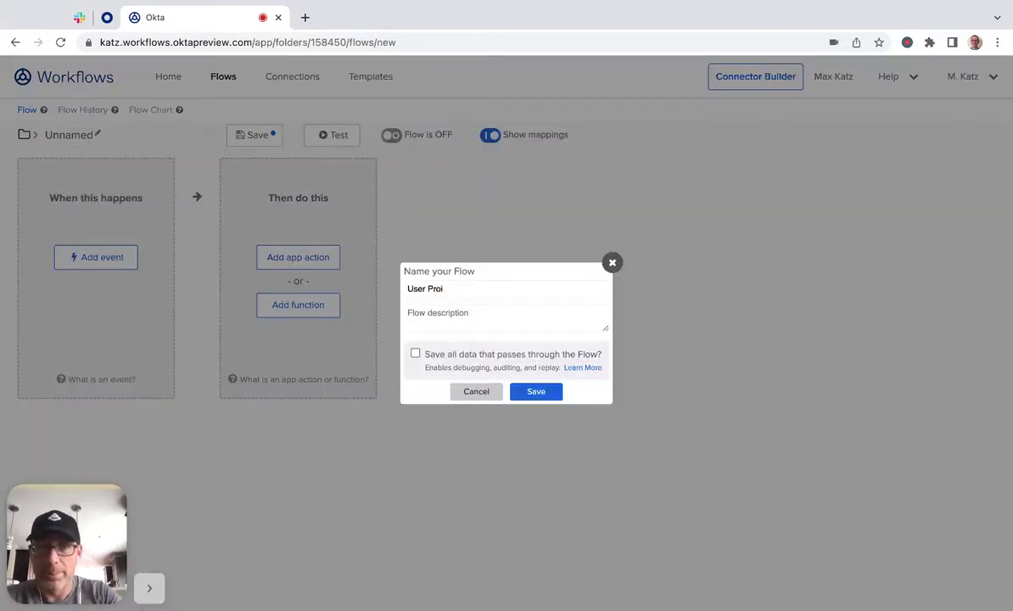
pyautogui.write('file Updated')
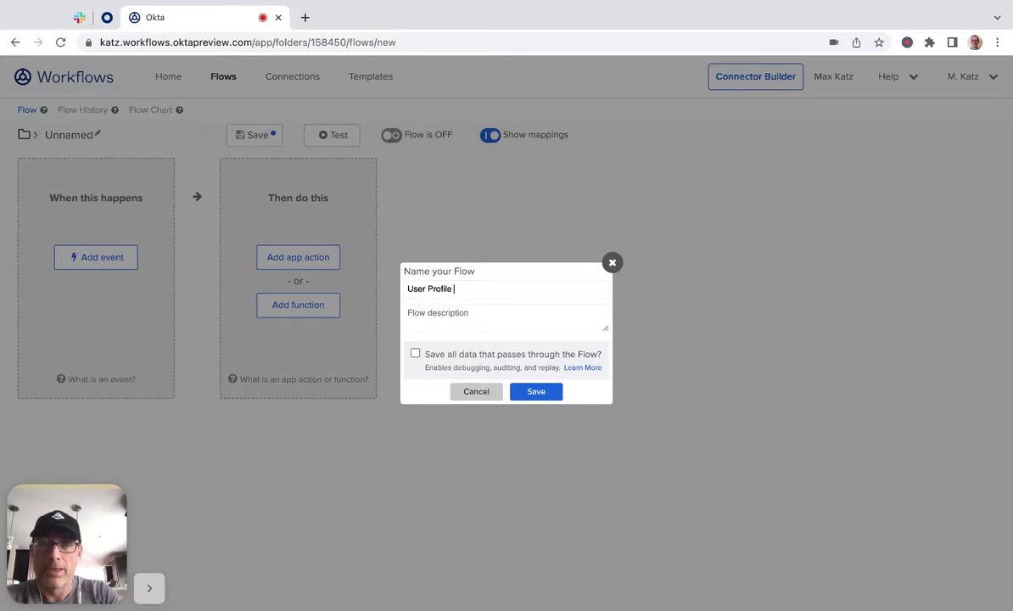
# Enable saving all data that passes through the flow and save the flow's name settings
pyautogui.click(415, 353)
pyautogui.click(415, 353)
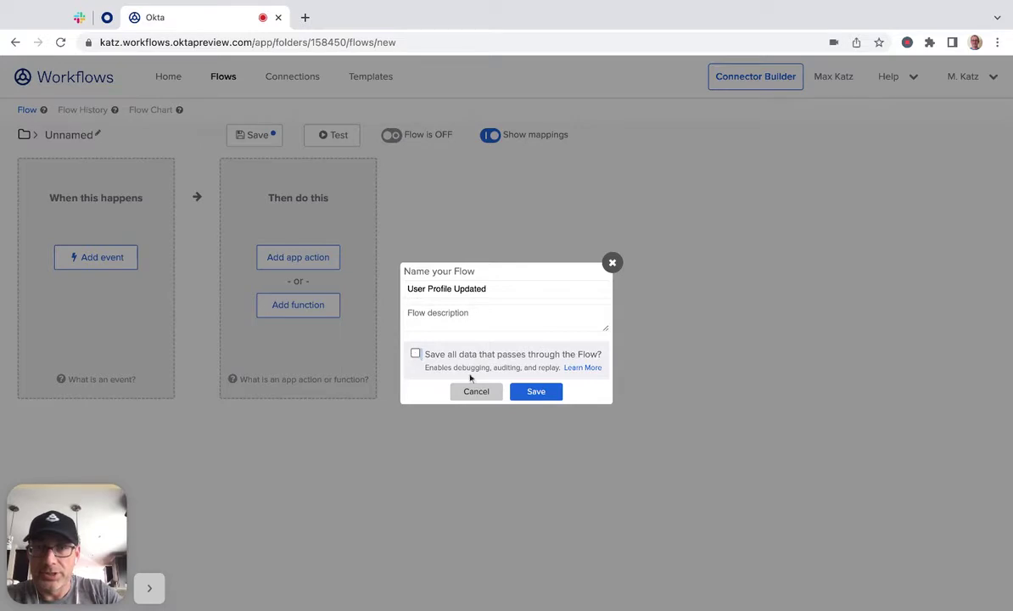
pyautogui.click(415, 353)
pyautogui.click(515, 393)
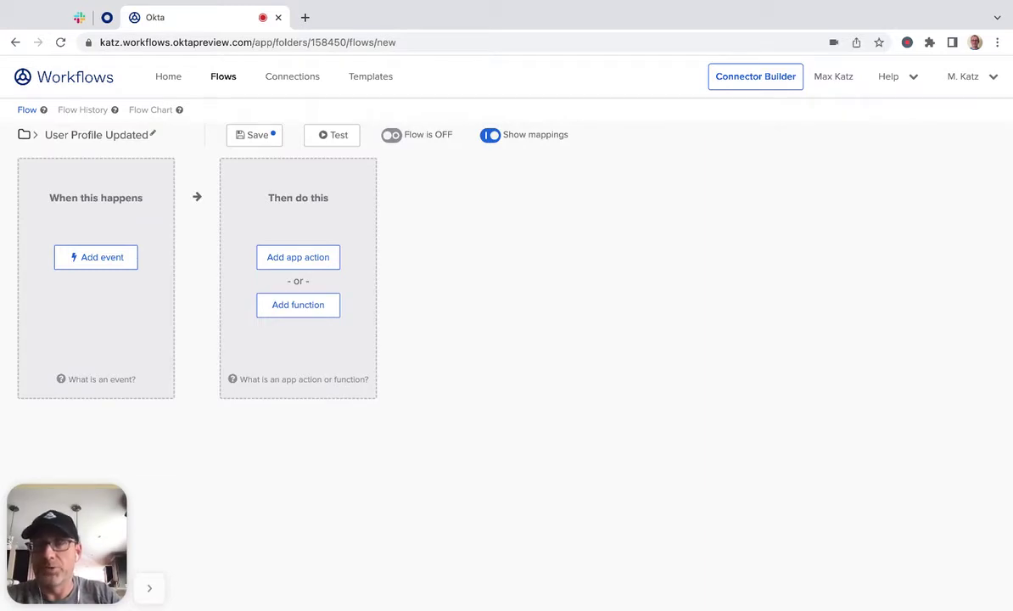
# Search the Okta events for "profile" and add User Okta Profile Updated as the flow's starting event
pyautogui.click(101, 260)
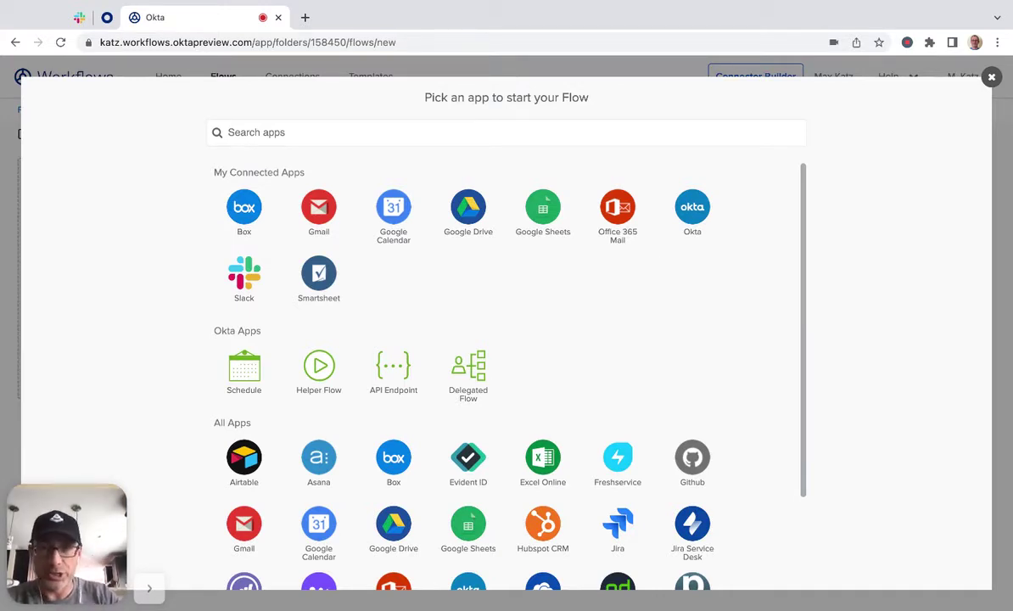
pyautogui.click(695, 214)
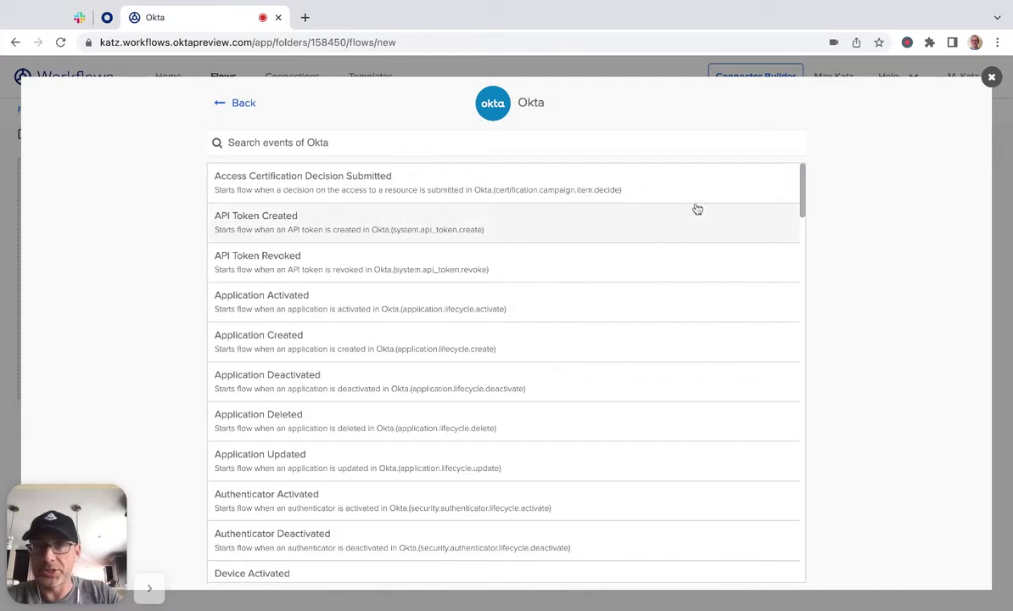
pyautogui.click(471, 141)
pyautogui.write('profile')
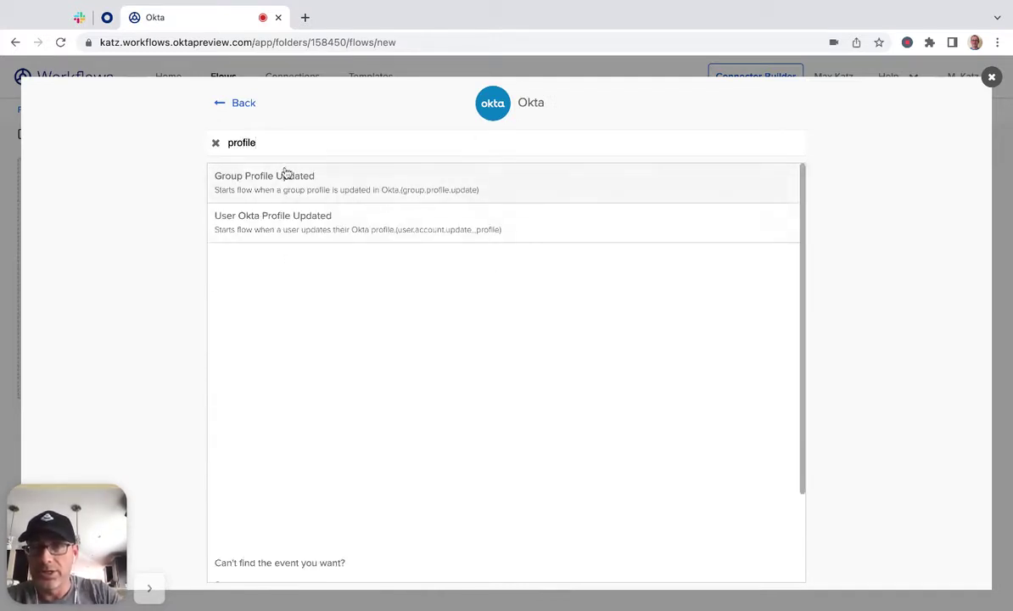
pyautogui.click(263, 225)
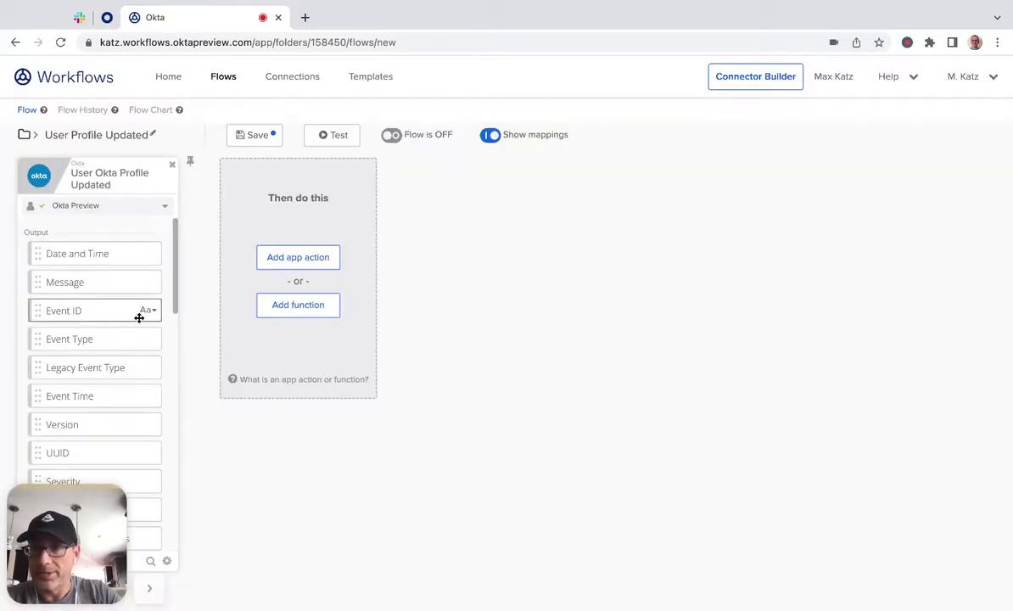
# Add a Compose function reading "User profile attributes changed:" followed by the event's Changed Attributes output
pyautogui.scroll(-2, 140, 382)
pyautogui.scroll(-5, 141, 387)
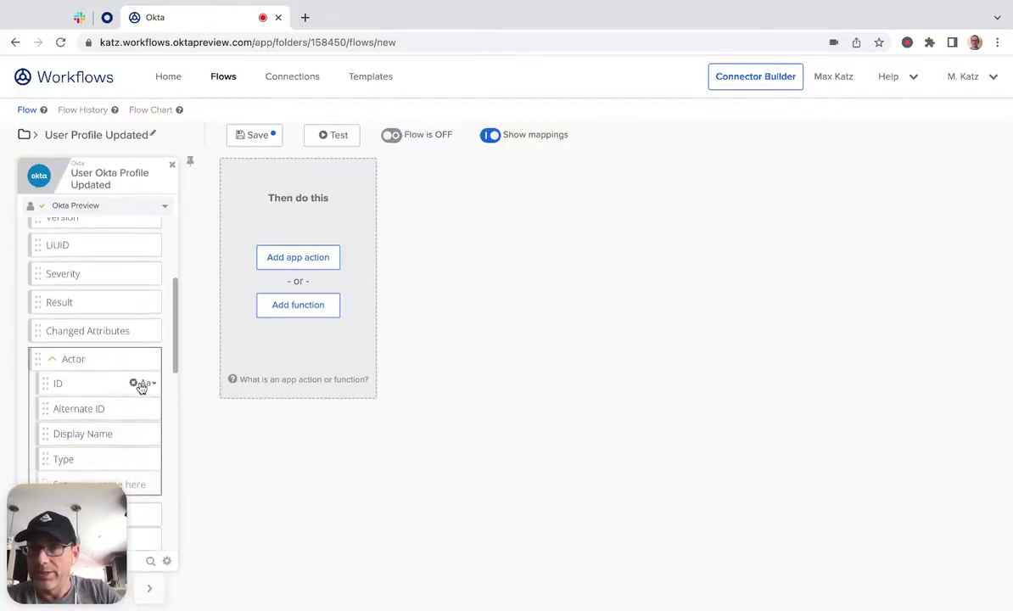
pyautogui.scroll(-2, 59, 446)
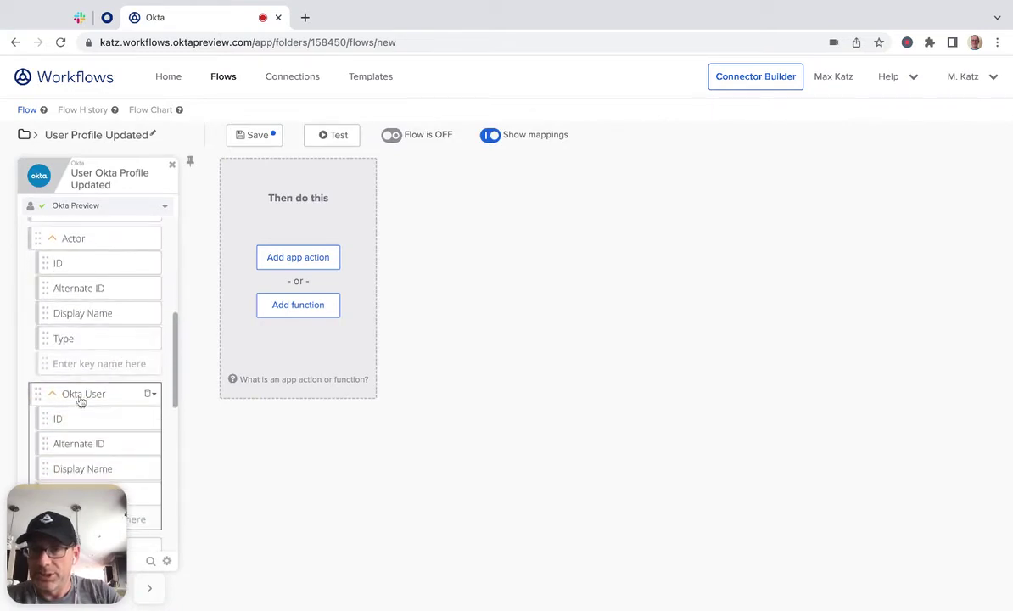
pyautogui.scroll(3, 120, 402)
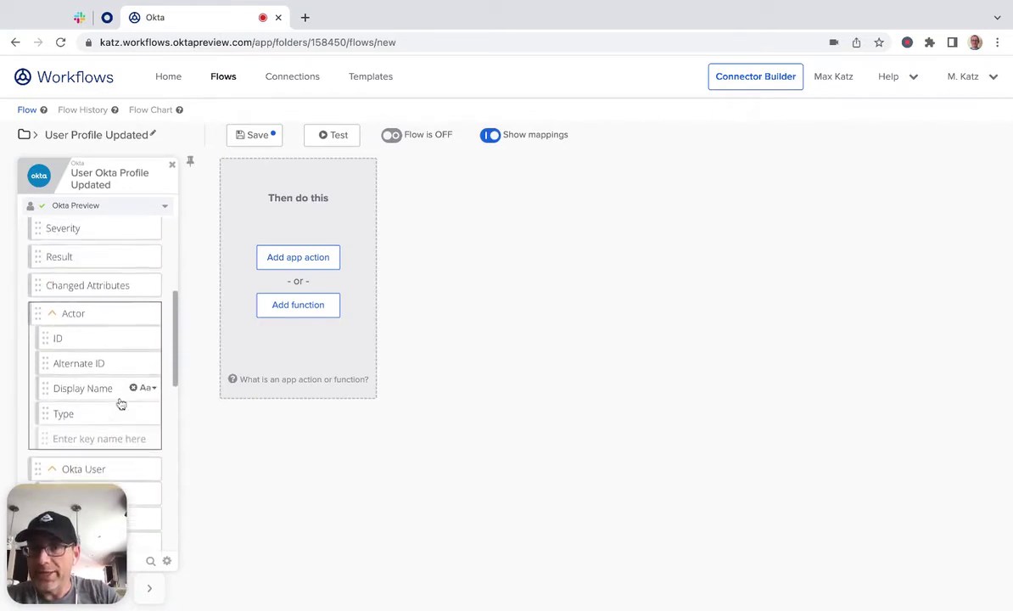
pyautogui.click(313, 311)
pyautogui.press('Escape')
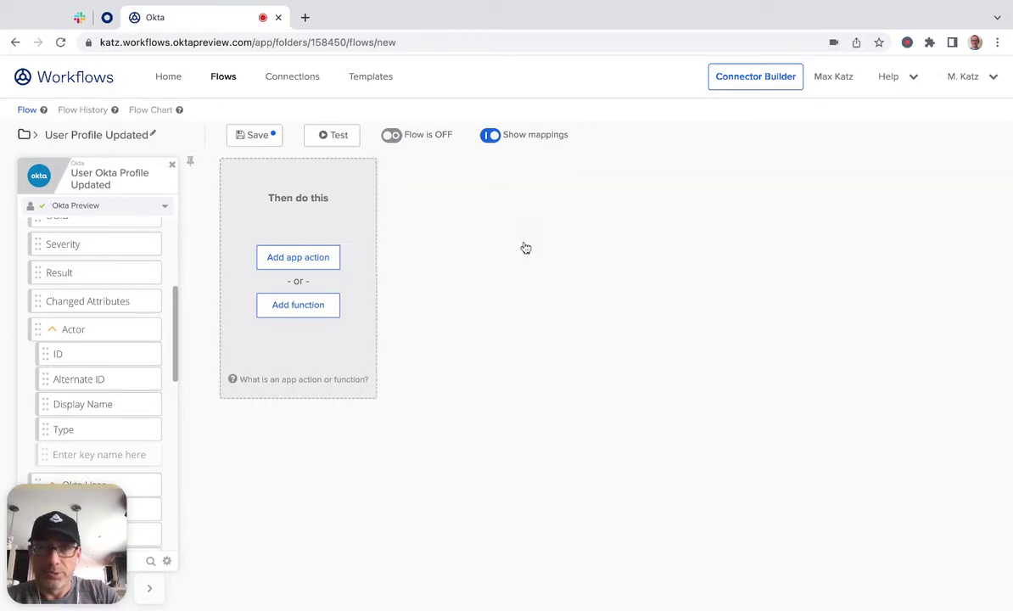
pyautogui.click(369, 220)
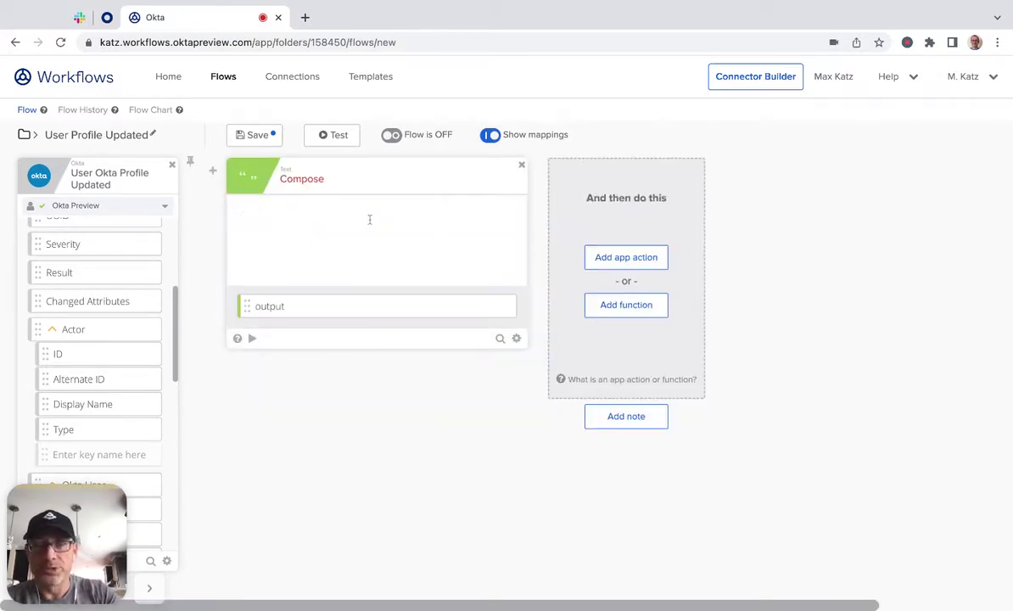
pyautogui.write('User profile ')
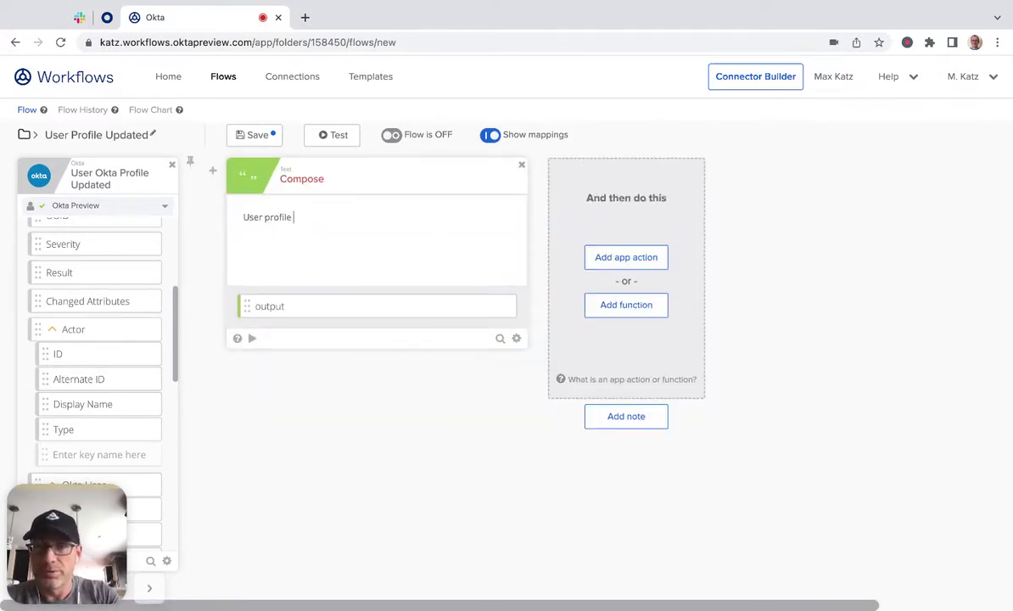
pyautogui.write('attributes')
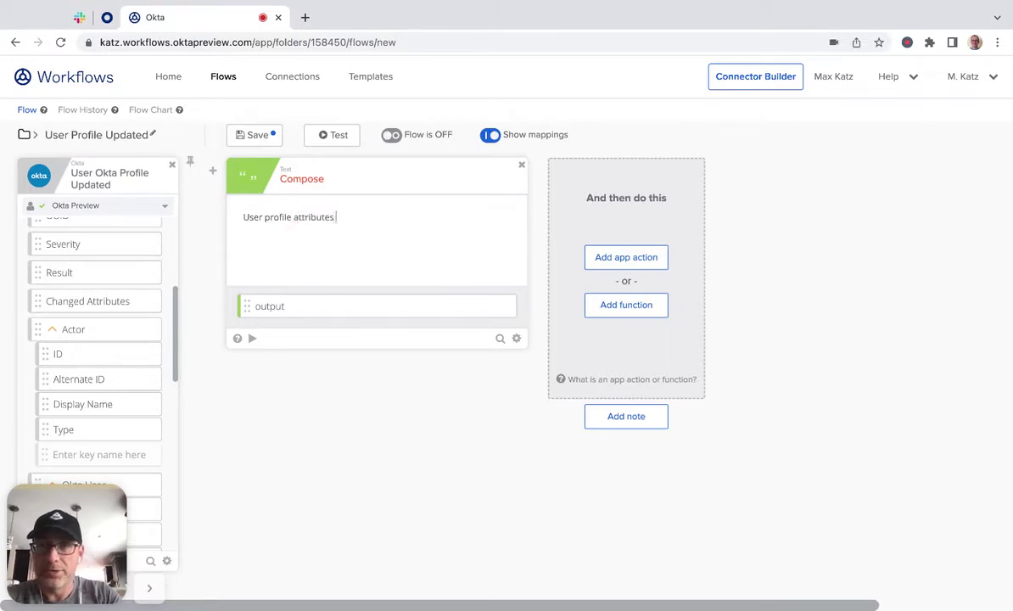
pyautogui.write(' changed:')
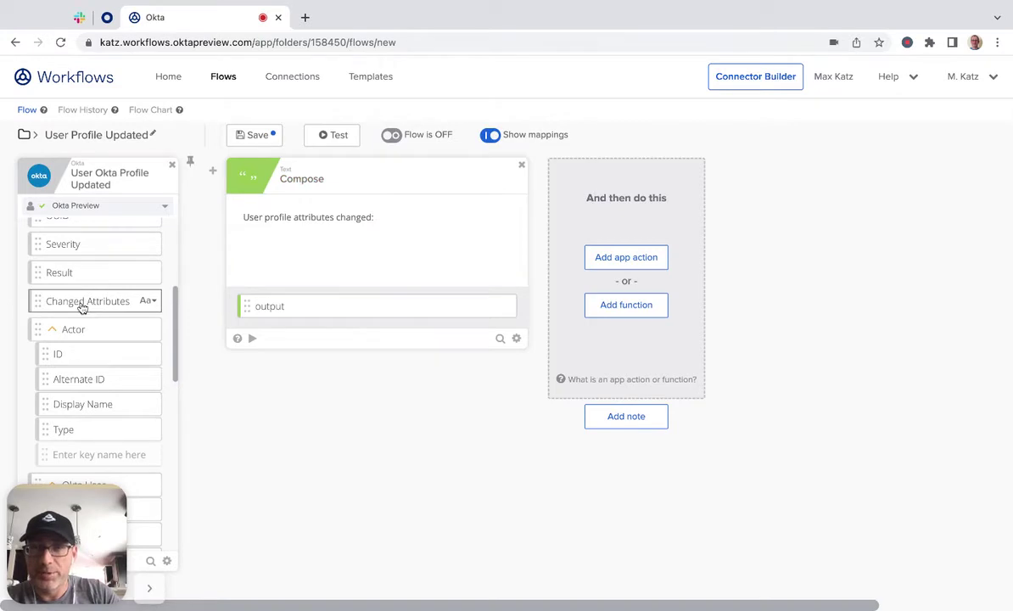
pyautogui.moveTo(82, 307); pyautogui.dragTo(418, 219)
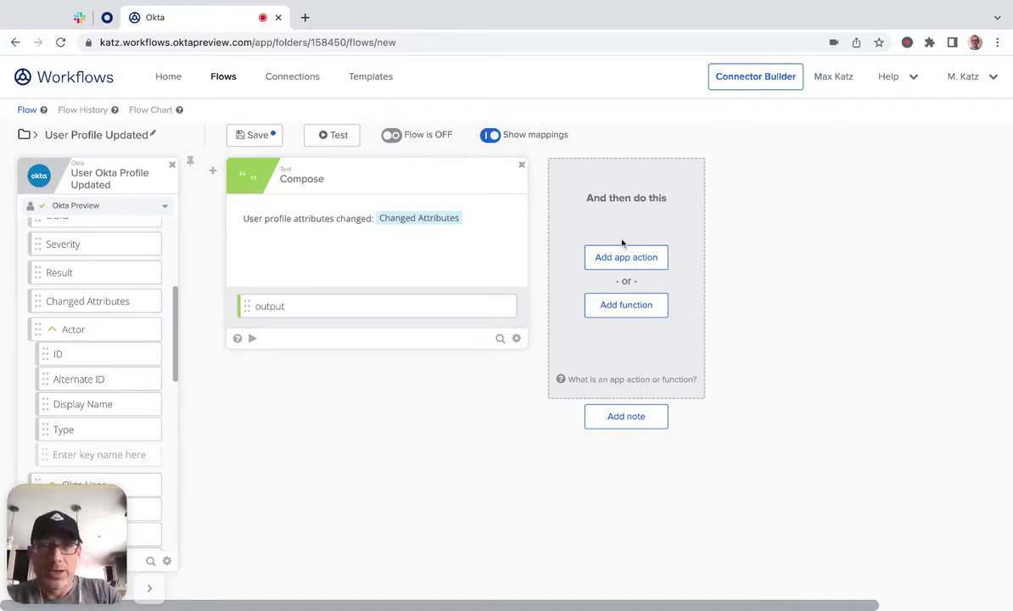
# Add the Slack Send Message to Channel action after the Compose card
pyautogui.click(641, 257)
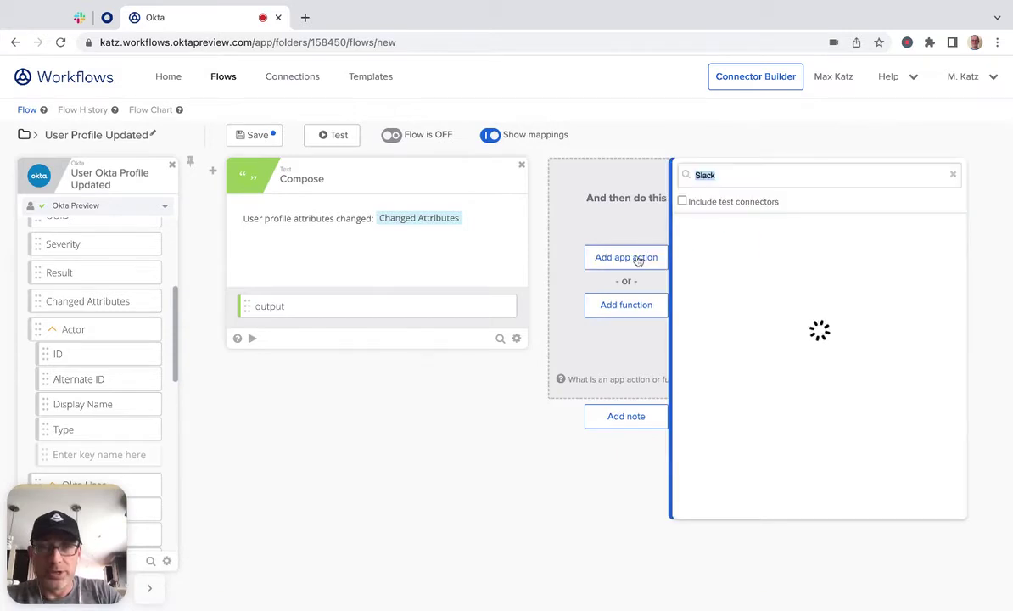
pyautogui.click(708, 240)
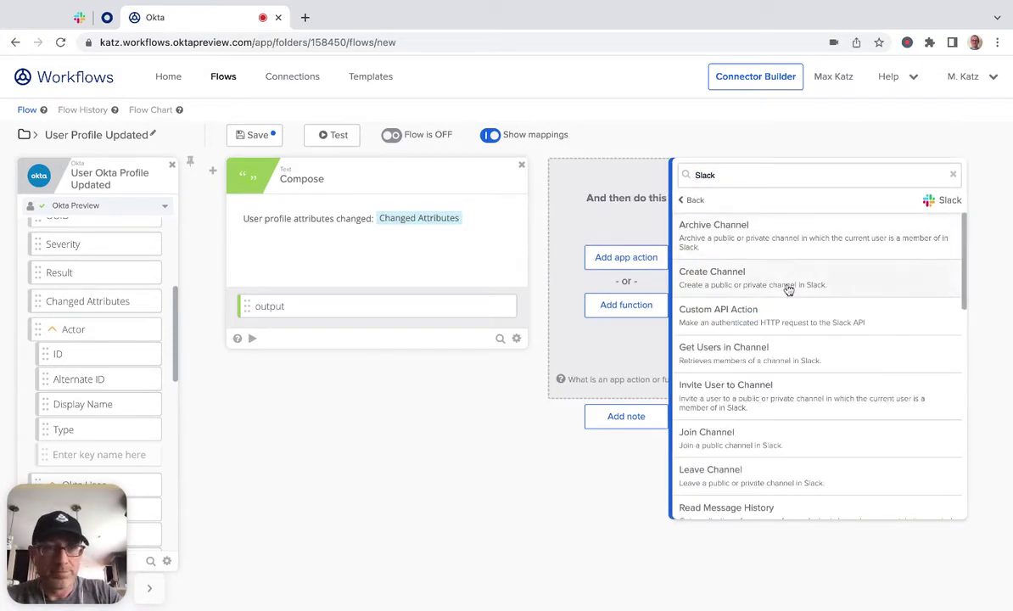
pyautogui.scroll(-10, 789, 288)
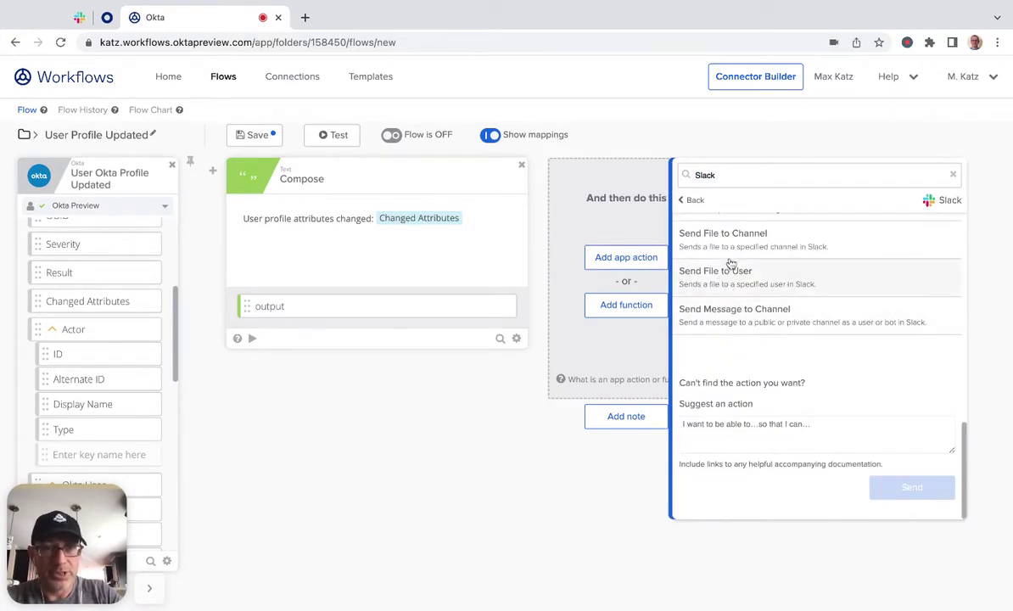
pyautogui.click(753, 319)
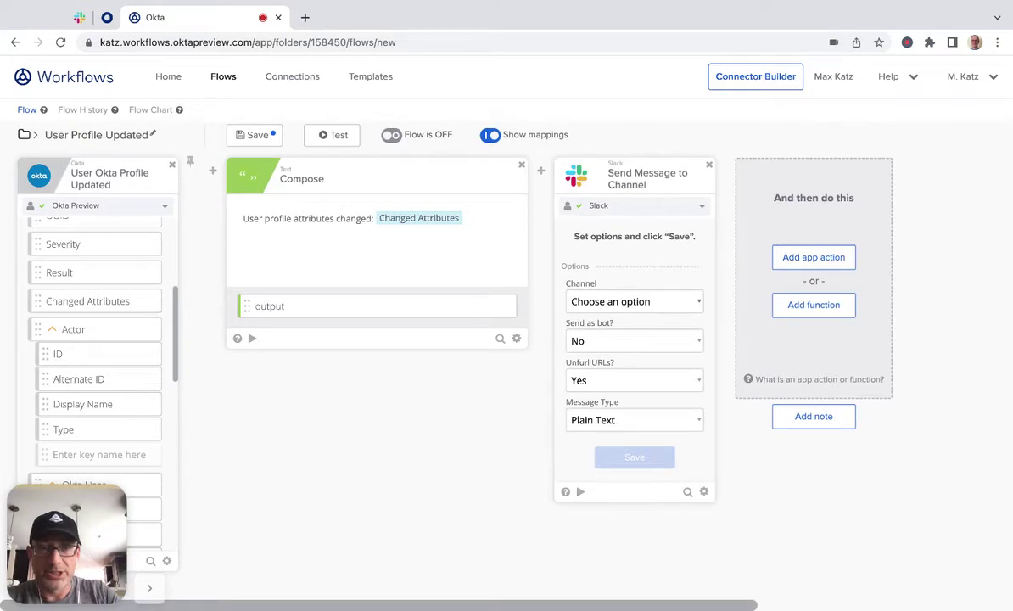
# Configure the Slack card to post to workflows-test as a bot, excluding the Thread Timestamp input and including Icon Emoji
pyautogui.click(620, 348)
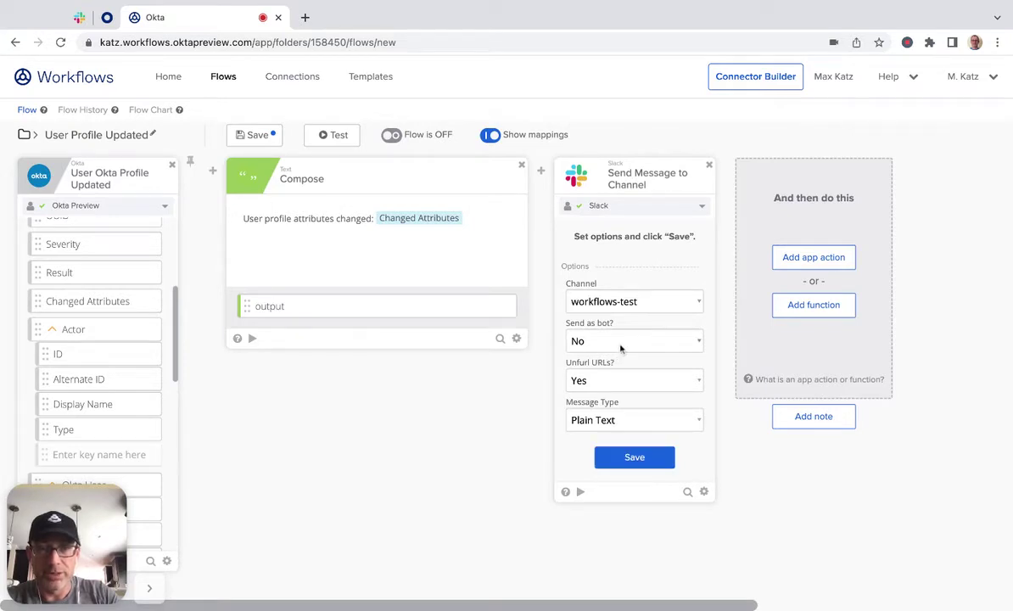
pyautogui.click(620, 335)
pyautogui.click(631, 456)
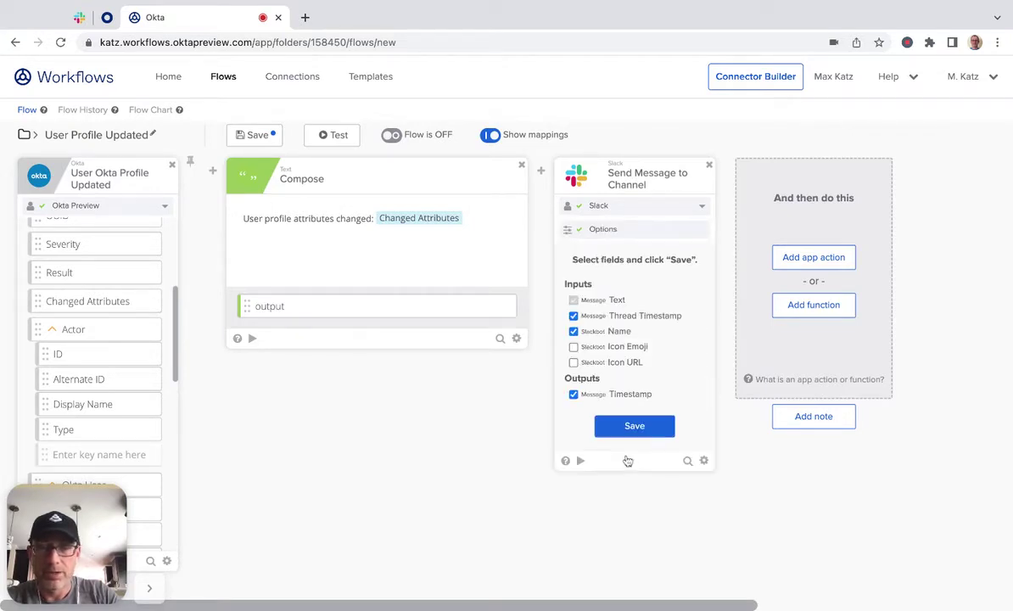
pyautogui.click(622, 317)
pyautogui.click(606, 347)
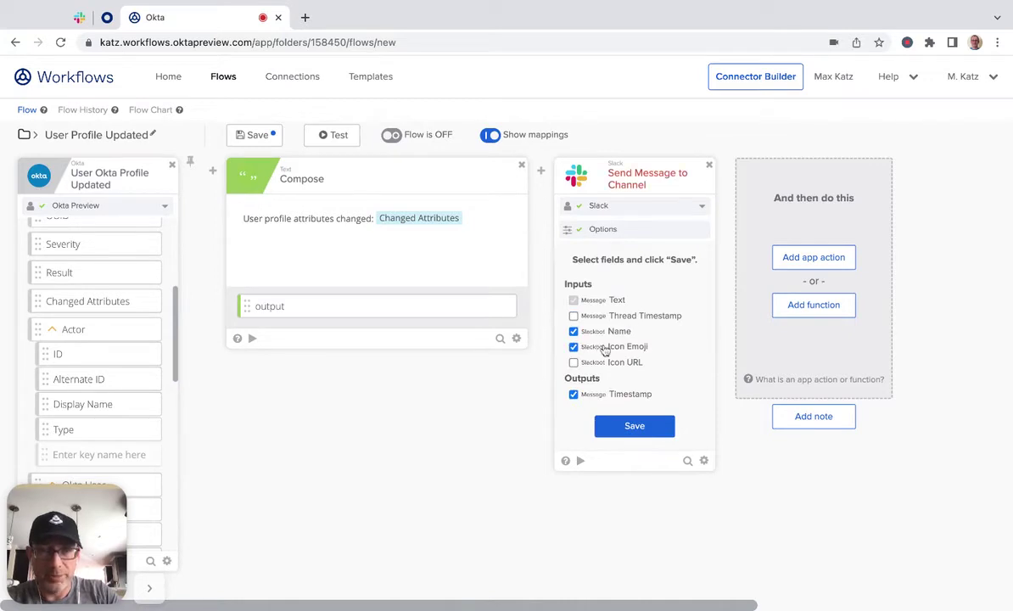
pyautogui.click(641, 426)
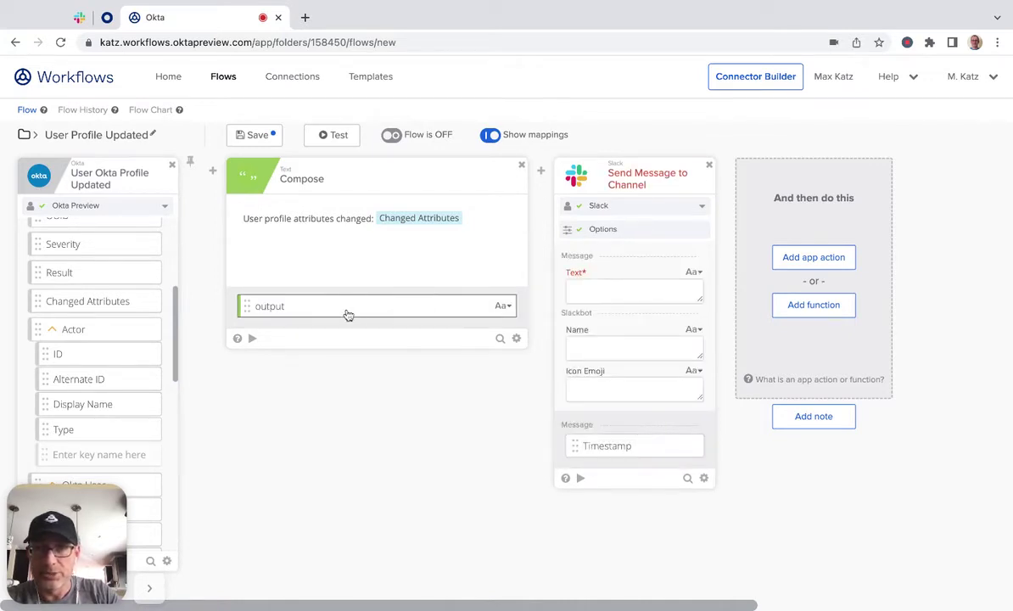
# Map the Compose output to the Slack message text and set the bot's name to UserProfile with a unicorn icon emoji
pyautogui.moveTo(349, 315); pyautogui.dragTo(632, 291)
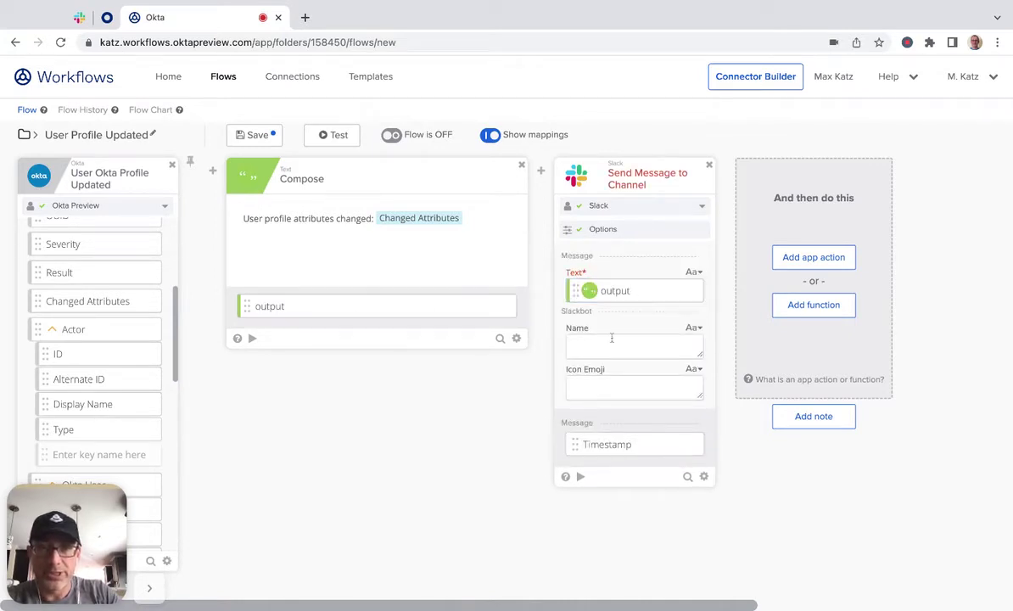
pyautogui.click(613, 341)
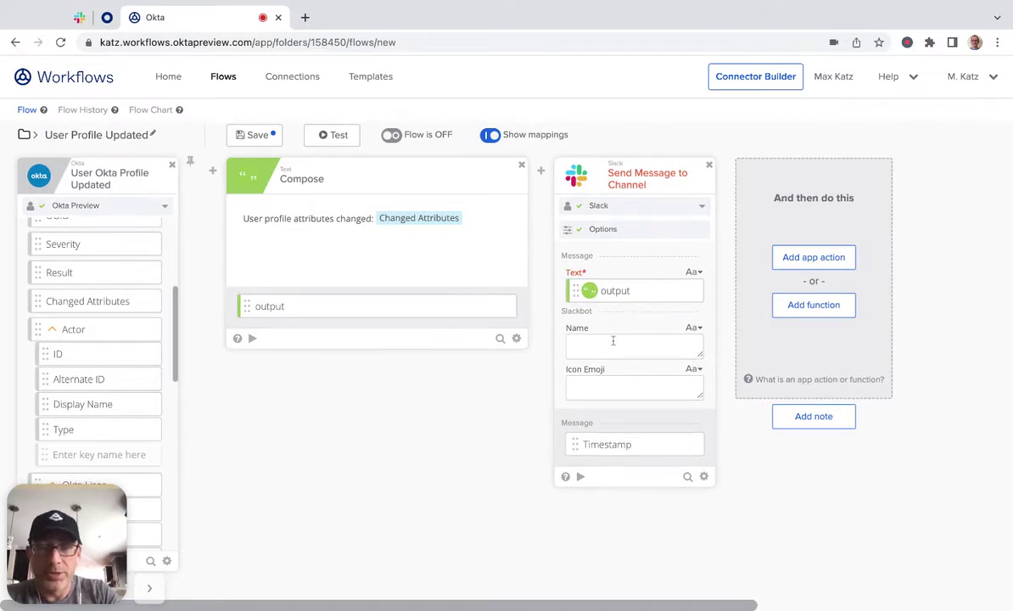
pyautogui.write('User')
pyautogui.press('BackSpace')
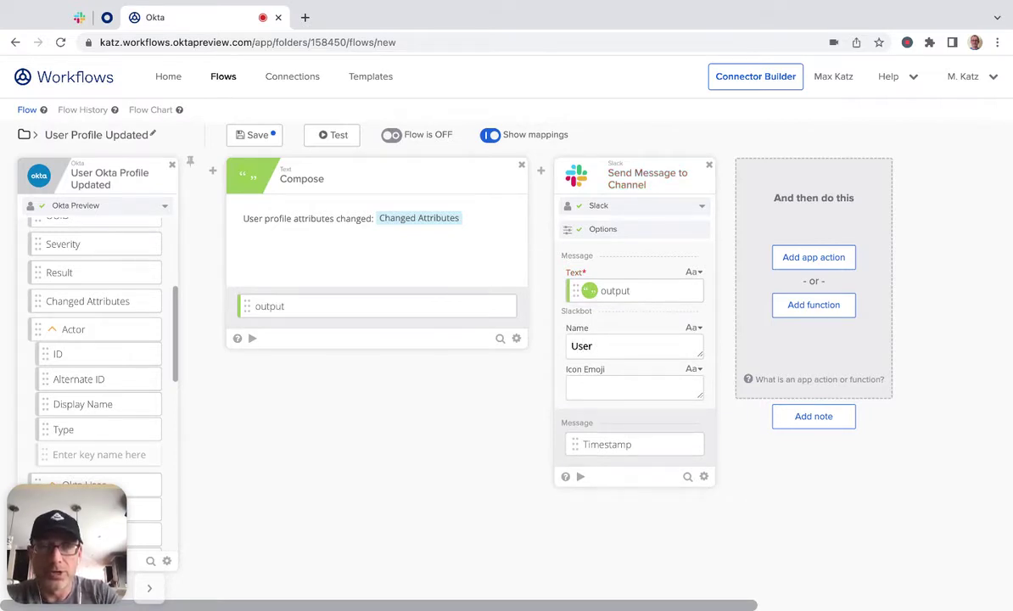
pyautogui.write('Profile')
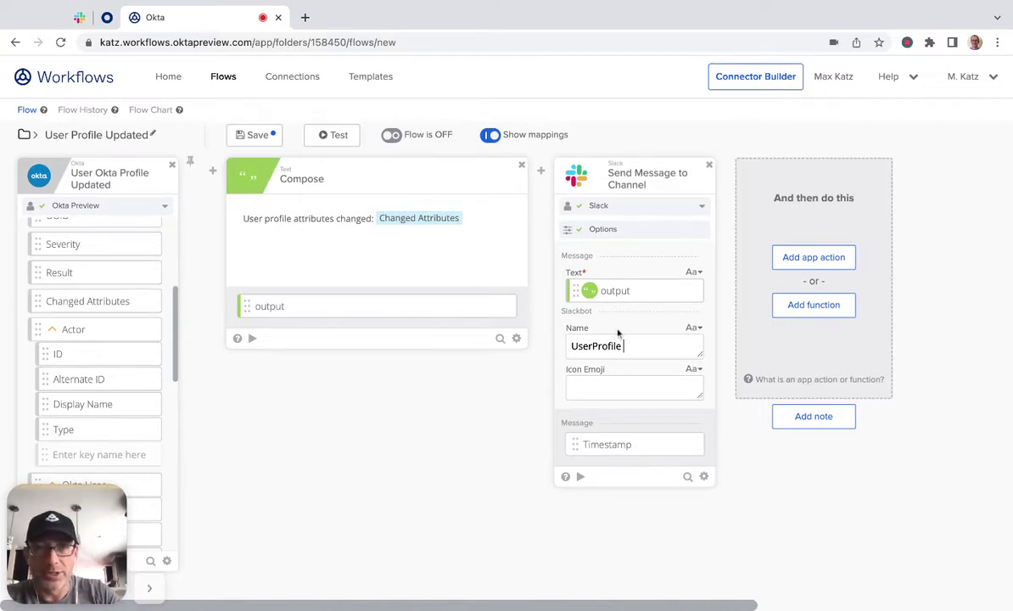
pyautogui.write(' ✨')
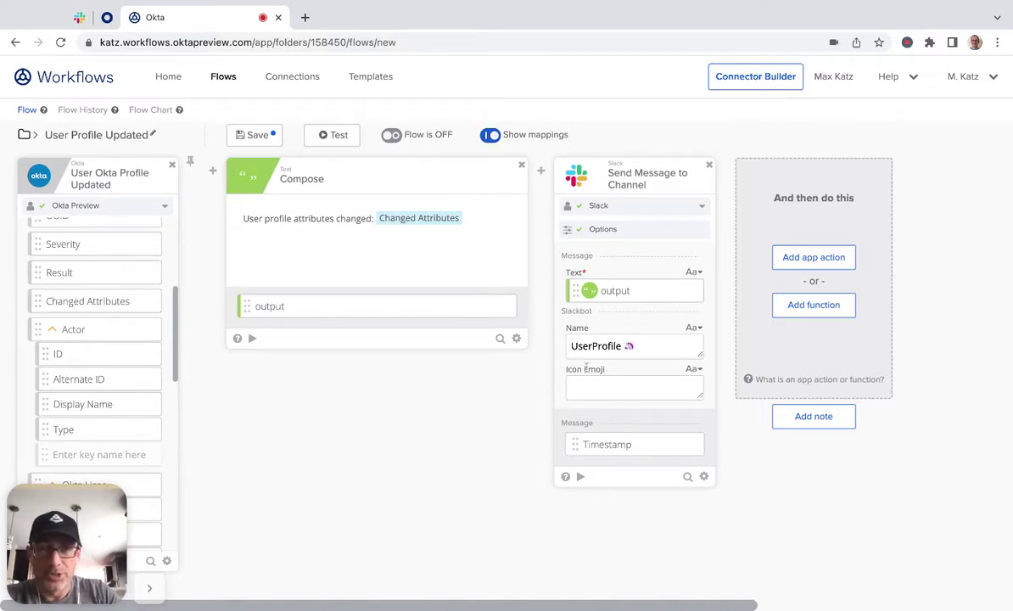
pyautogui.press('BackSpace')
pyautogui.click(606, 386)
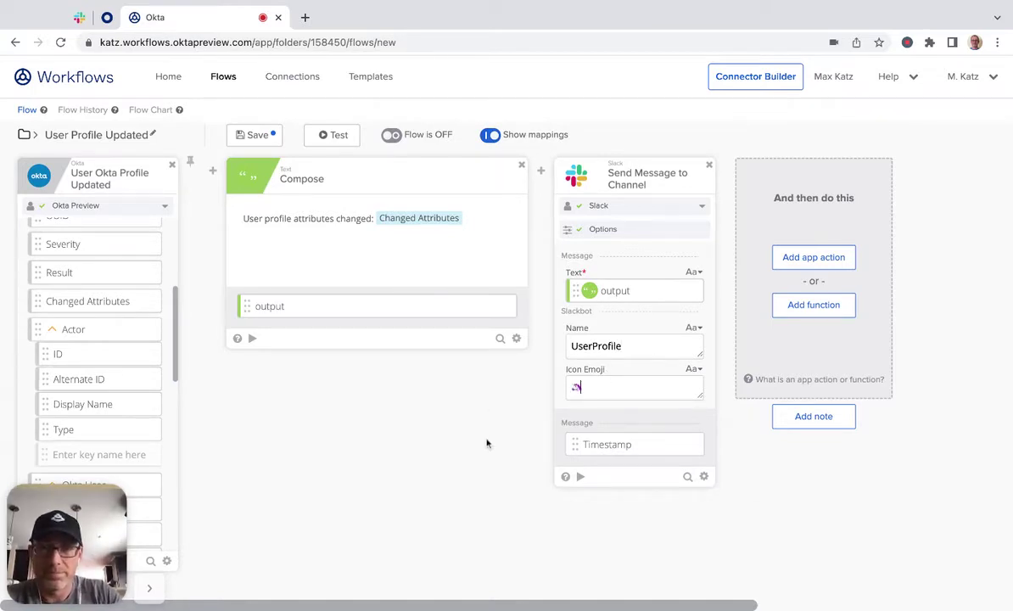
pyautogui.press('super+v')
# Save the User Profile Updated flow and turn it on
pyautogui.click(253, 138)
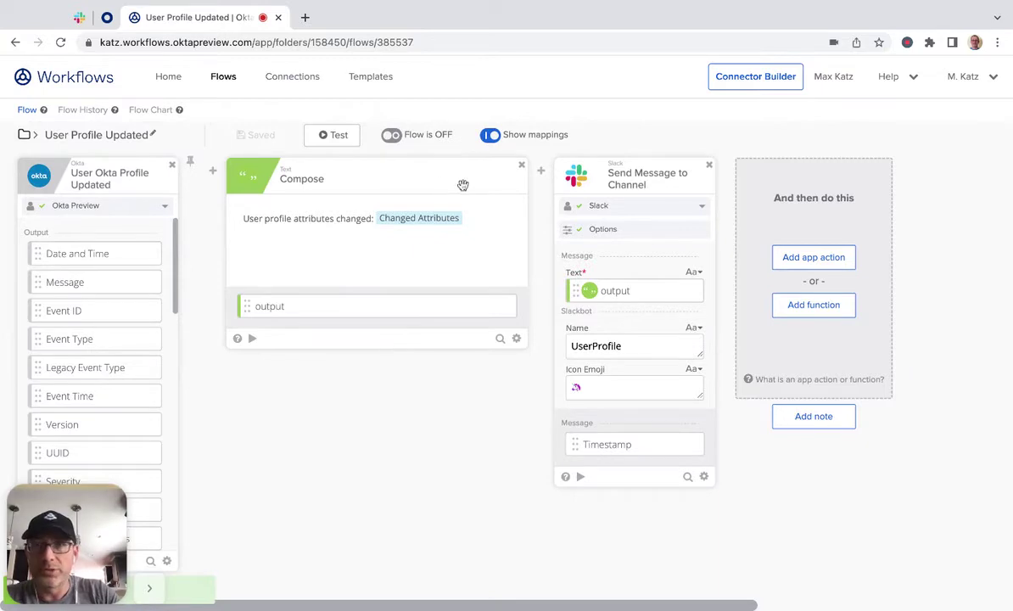
pyautogui.click(392, 136)
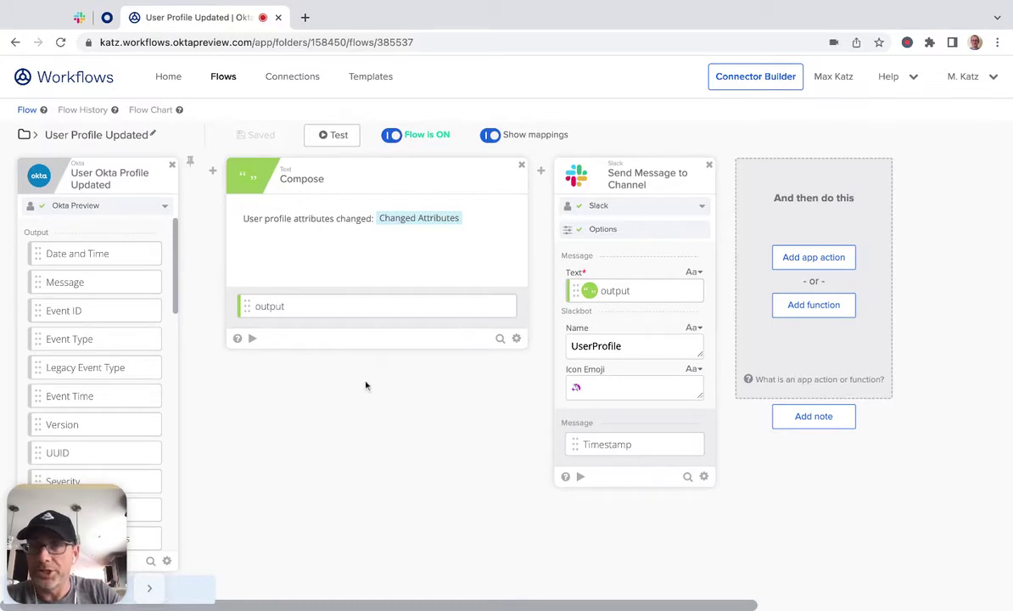
pyautogui.moveTo(421, 218)
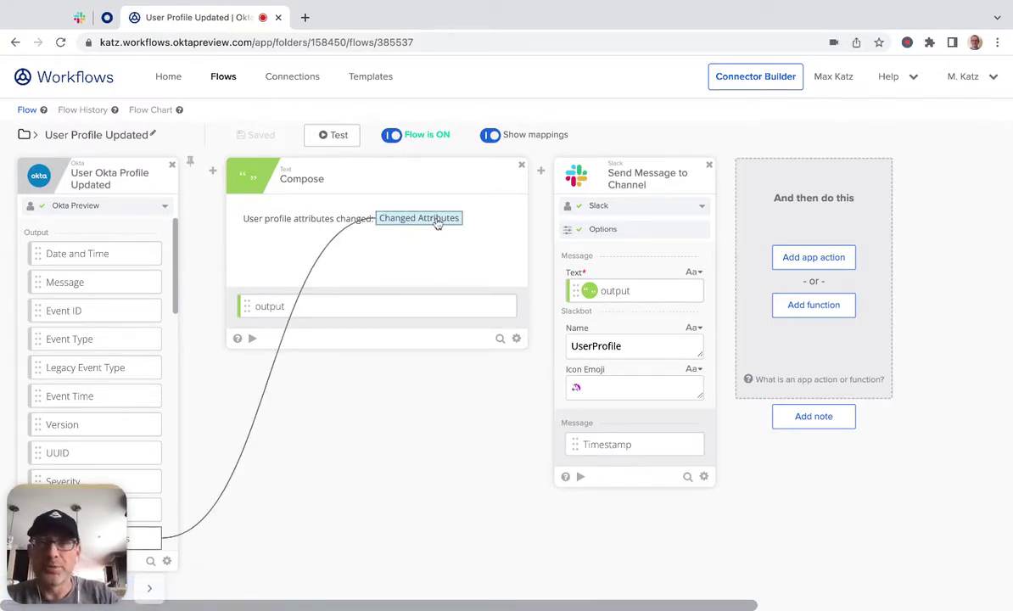
pyautogui.scroll(-1, 148, 293)
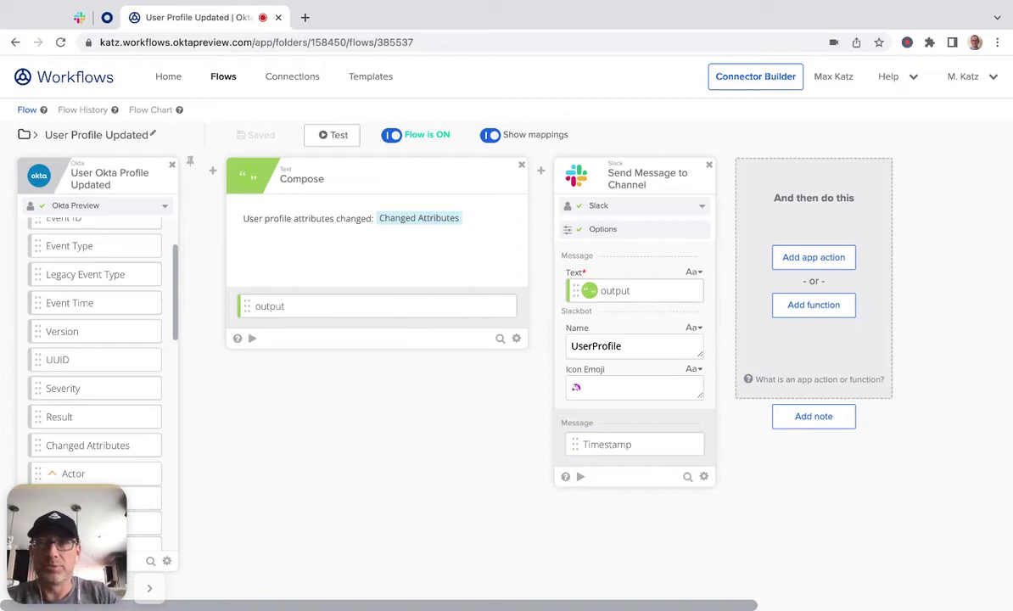
# Switch to the Okta admin console, open the user's profile attributes for editing, and set the Title to "No-Code Builder"
pyautogui.click(107, 21)
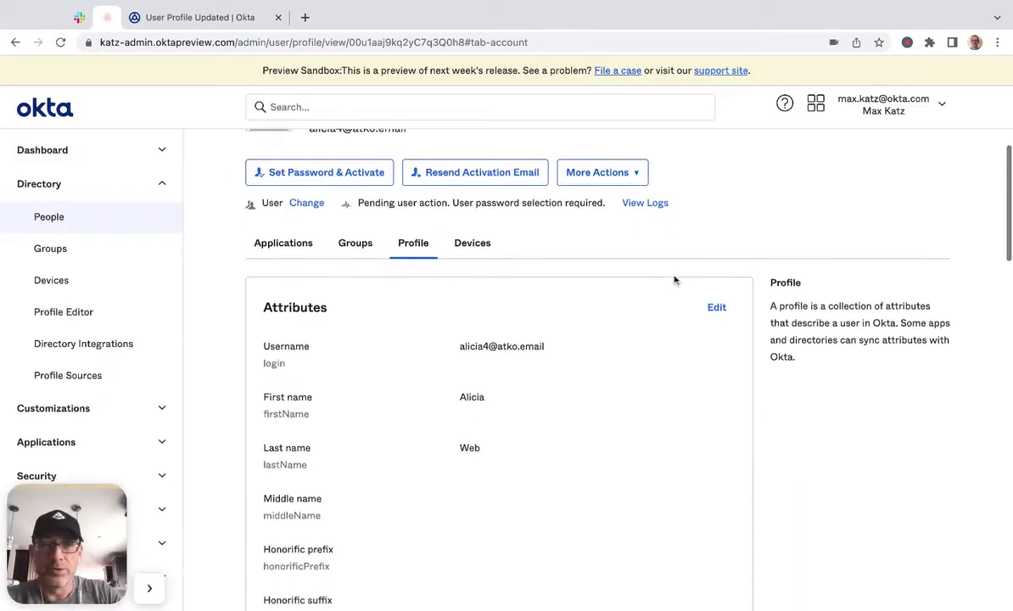
pyautogui.click(717, 309)
pyautogui.scroll(-5, 705, 223)
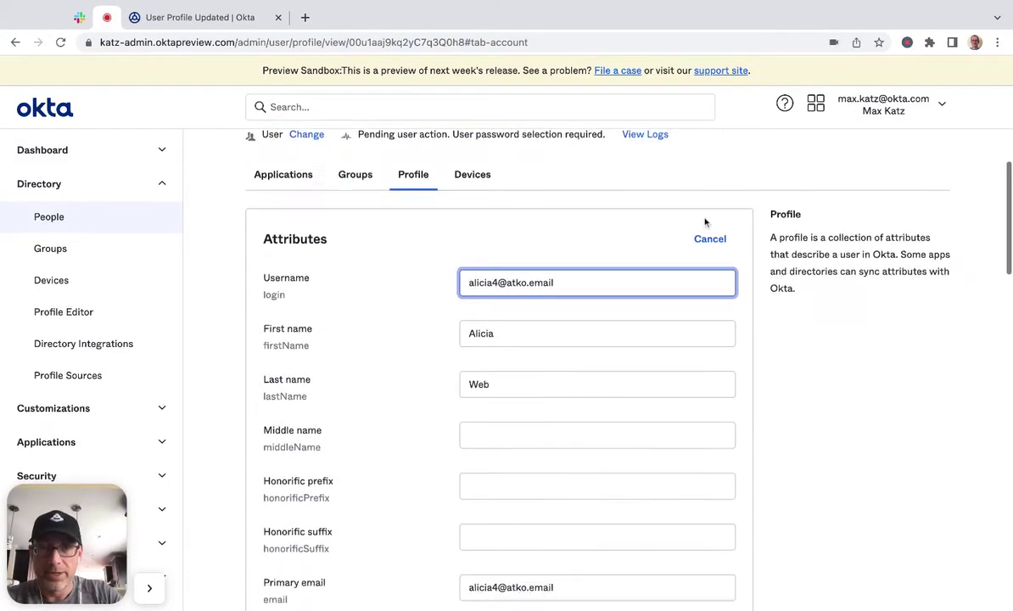
pyautogui.scroll(-1, 705, 222)
pyautogui.click(577, 362)
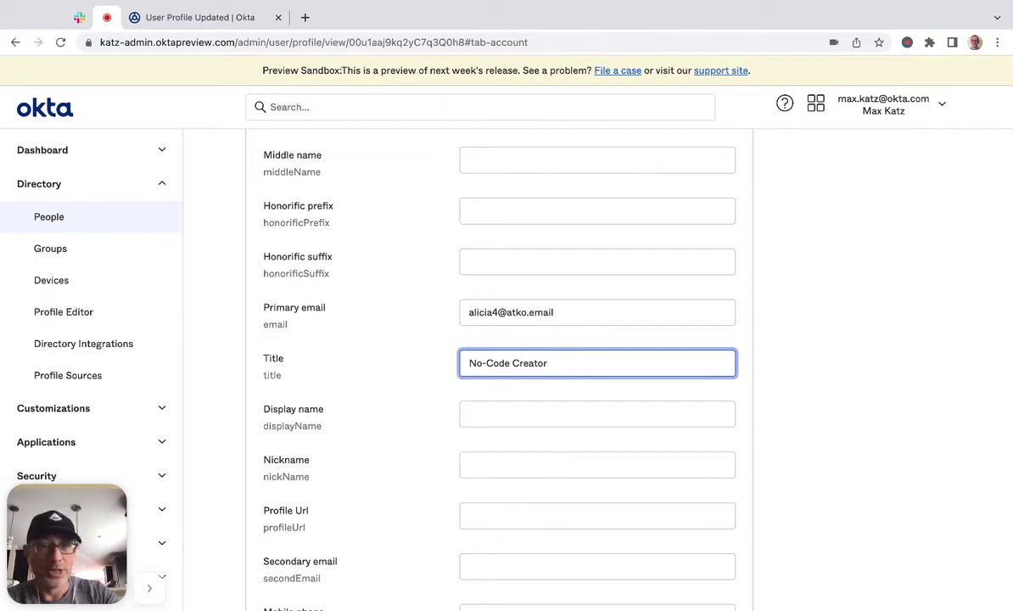
pyautogui.press('BackSpace')
pyautogui.press('BackSpace')
pyautogui.press('BackSpace')
pyautogui.press('BackSpace')
pyautogui.press('BackSpace')
pyautogui.press('BackSpace')
pyautogui.press('BackSpace')
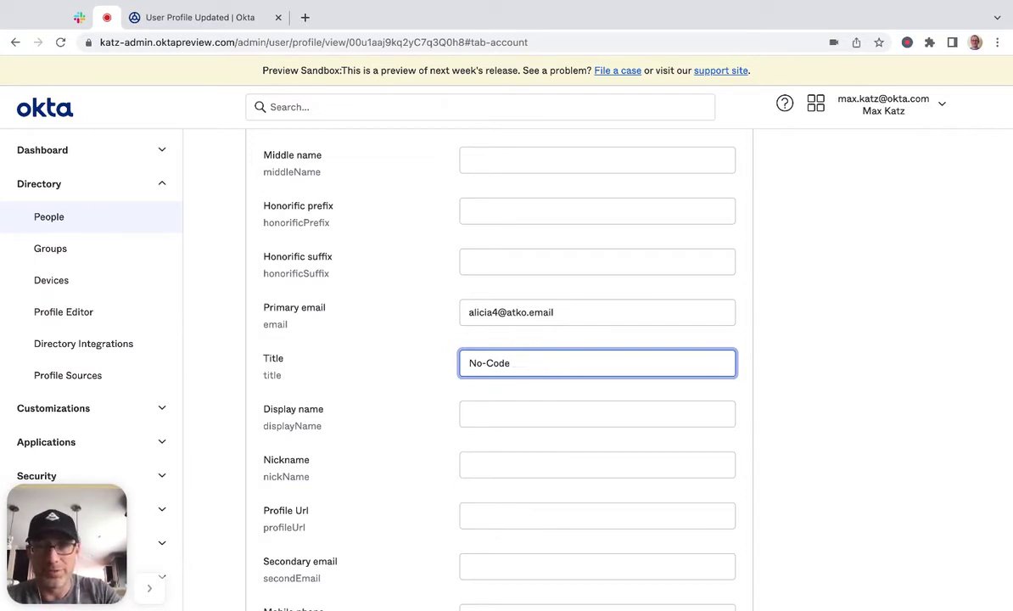
pyautogui.write('Builder')
# Set the user's Department attribute to "No-Code Awesome Group"
pyautogui.scroll(-12, 803, 402)
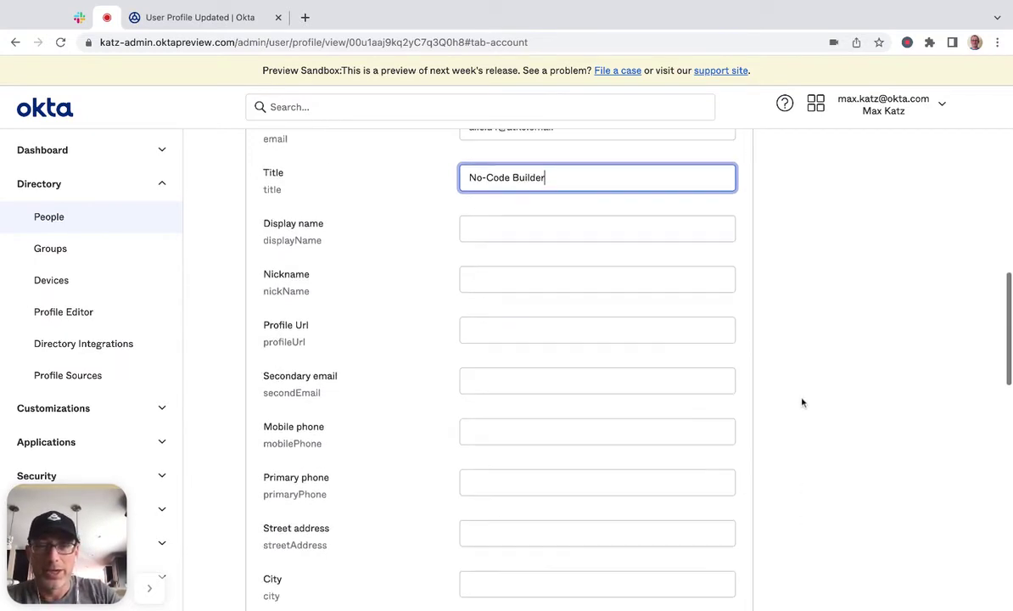
pyautogui.scroll(-2, 802, 402)
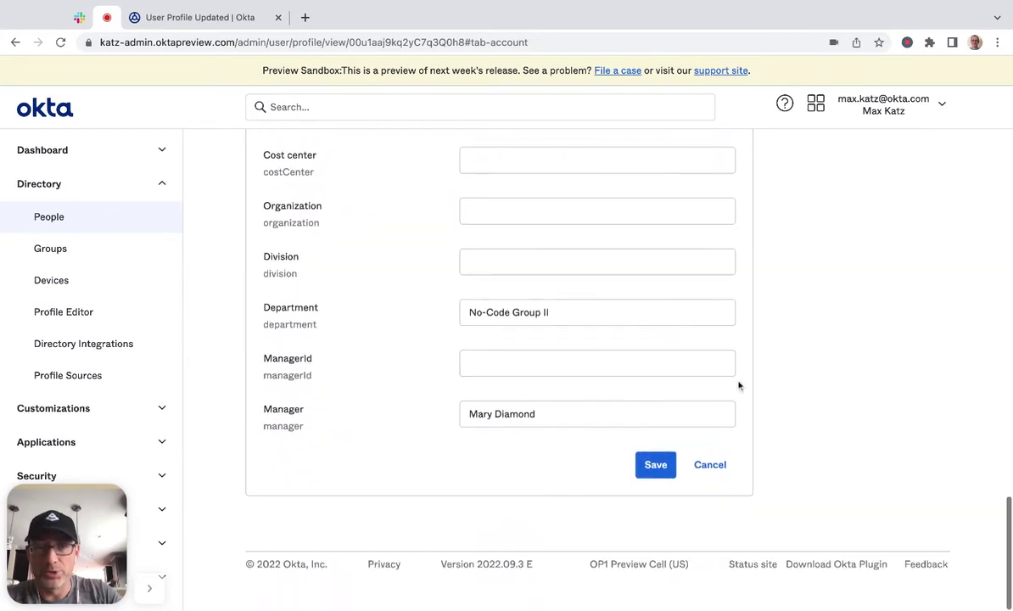
pyautogui.click(582, 313)
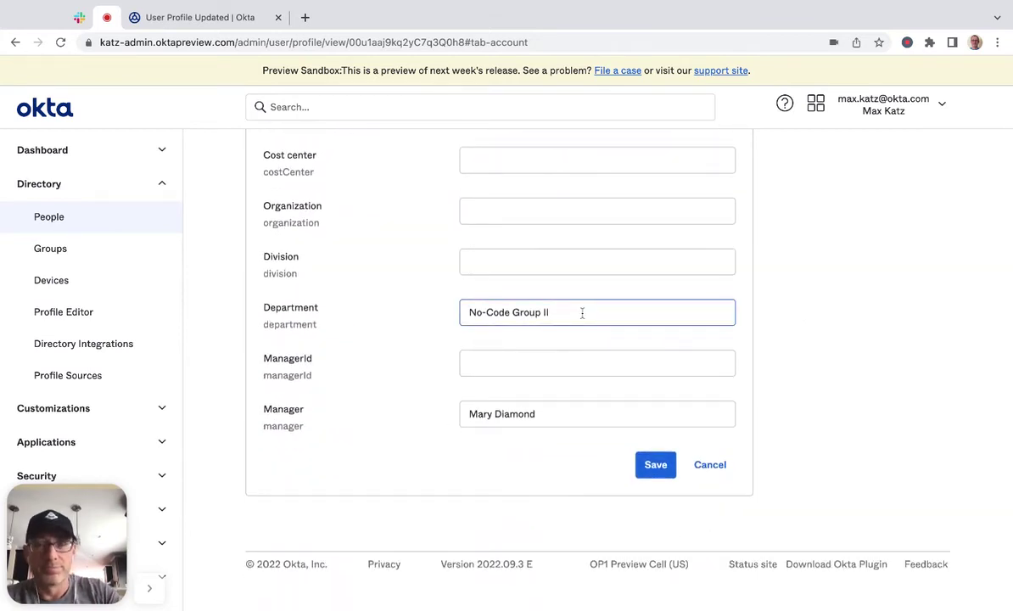
pyautogui.press('BackSpace')
pyautogui.press('BackSpace')
pyautogui.press('BackSpace')
pyautogui.press('Left')
pyautogui.press('Left')
pyautogui.press('Left')
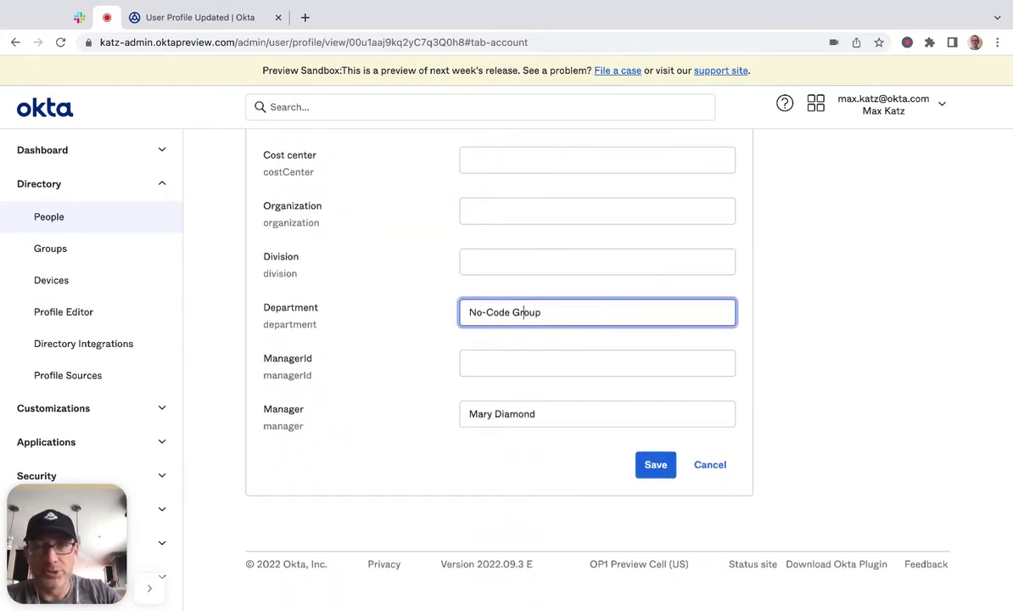
pyautogui.press('Left')
pyautogui.press('Left')
pyautogui.write('Awe')
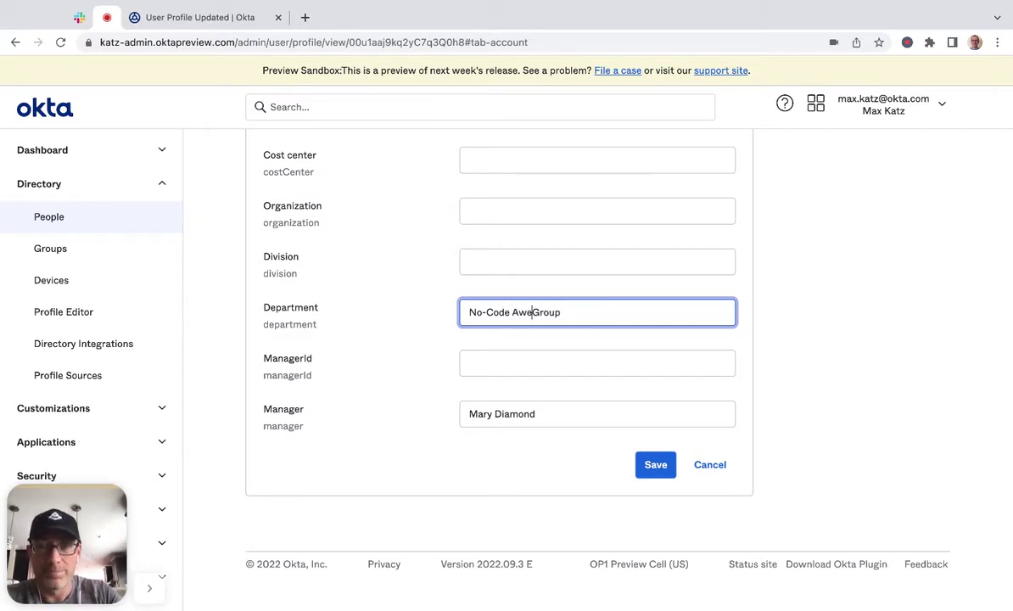
pyautogui.write('some')
# Replace the manager's last name in the Manager attribute and save the user's profile
pyautogui.doubleClick(510, 414)
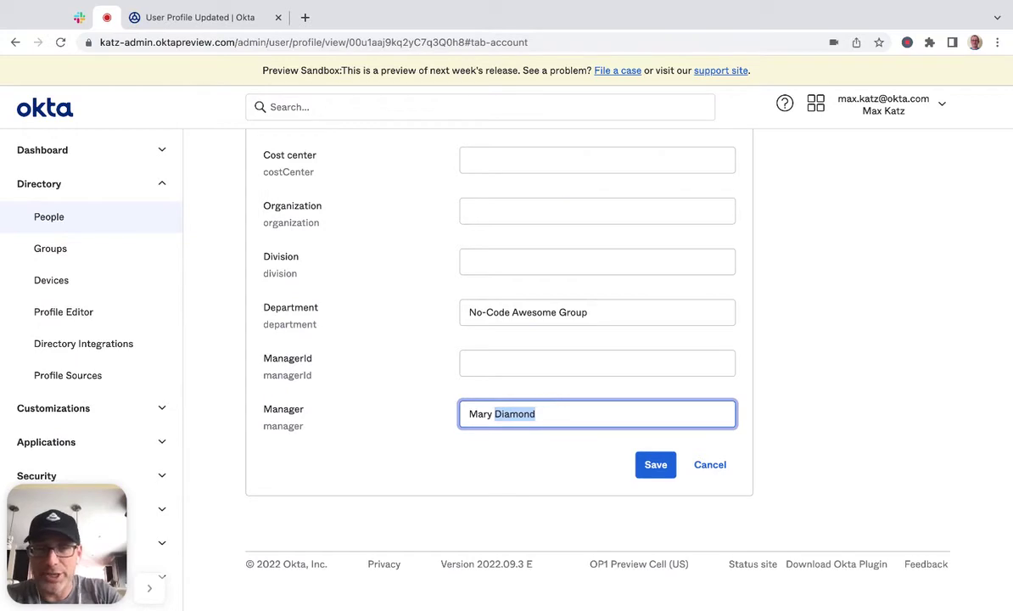
pyautogui.write('Green')
pyautogui.click(525, 488)
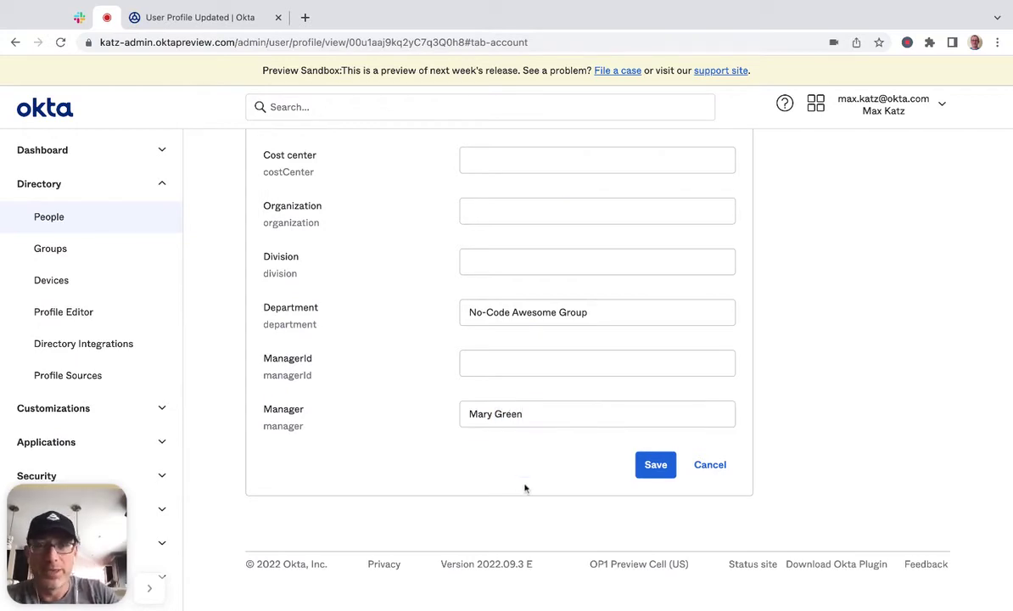
pyautogui.click(656, 465)
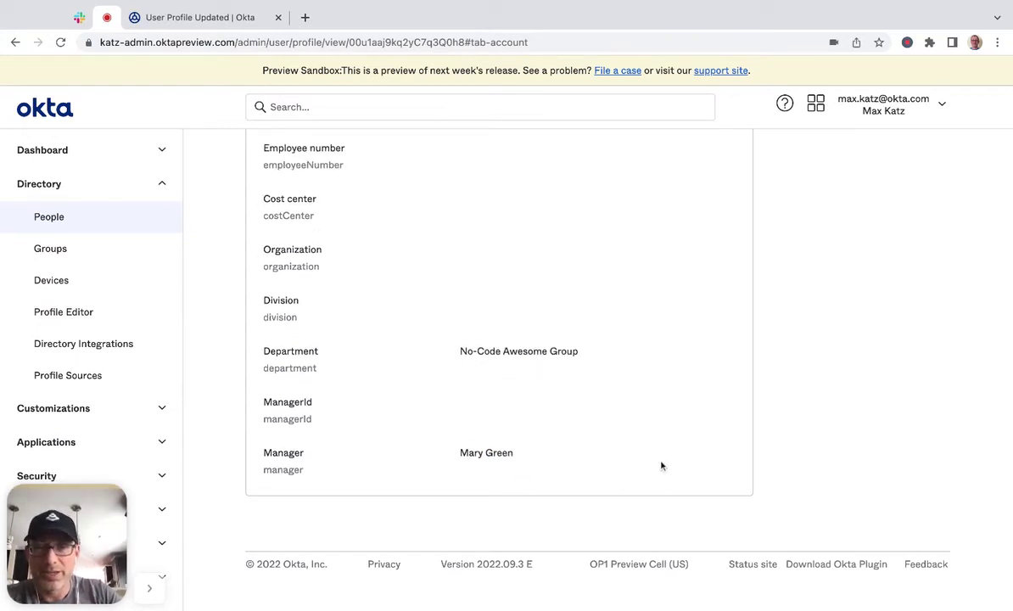
# Switch to Okta Workflows and examine the latest execution in the User Profile Updated flow's history, including the trigger's Changed Attributes
pyautogui.click(216, 18)
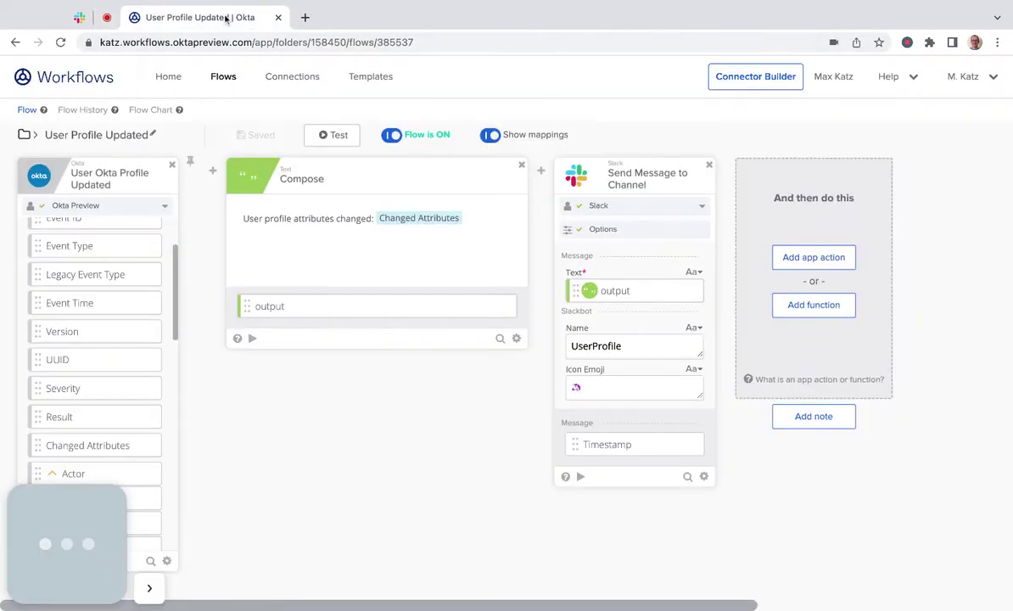
pyautogui.click(88, 111)
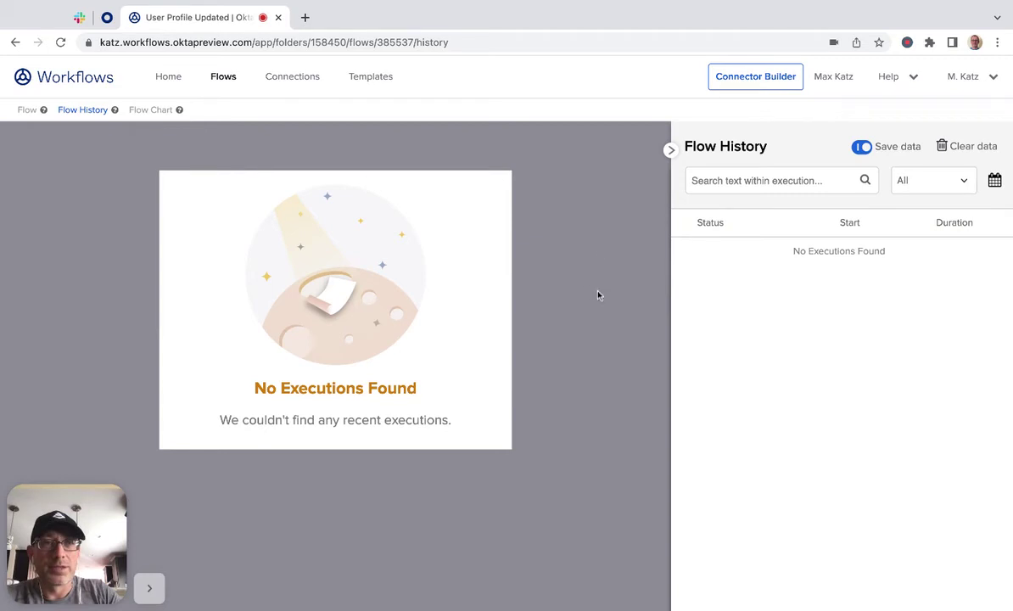
pyautogui.click(726, 280)
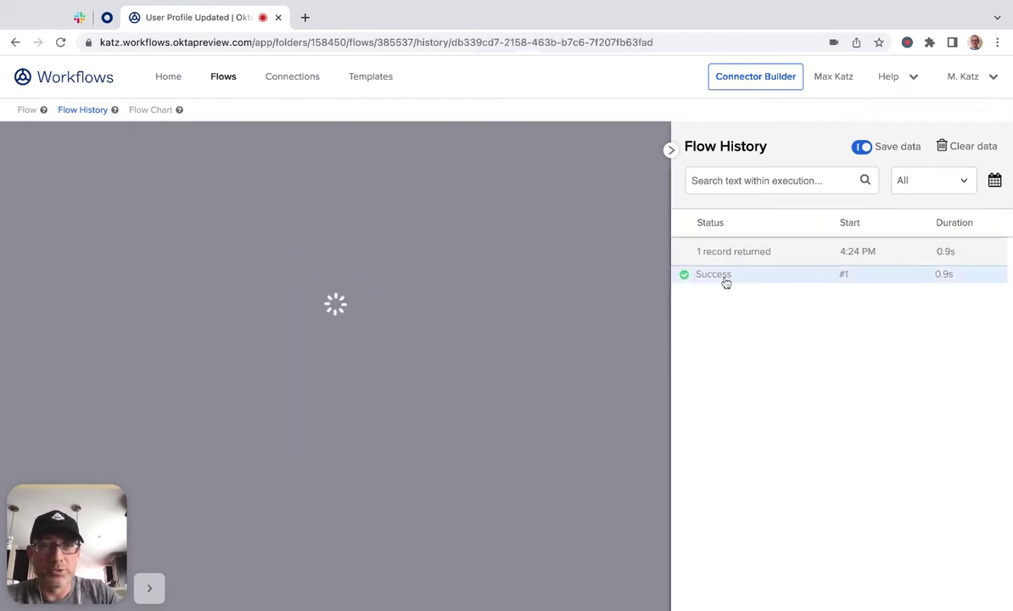
pyautogui.scroll(-2, 78, 280)
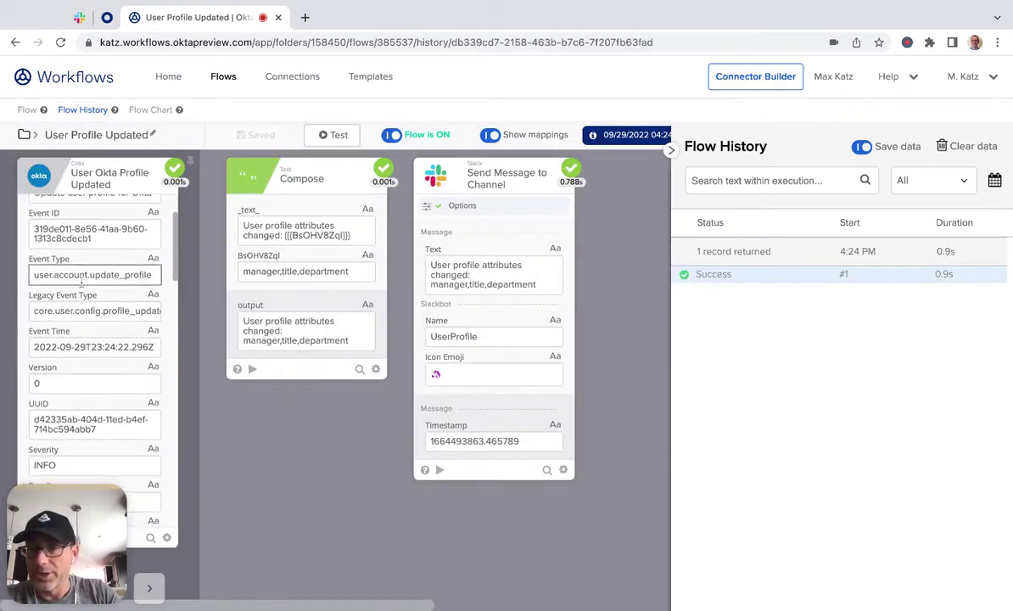
pyautogui.scroll(-4, 82, 285)
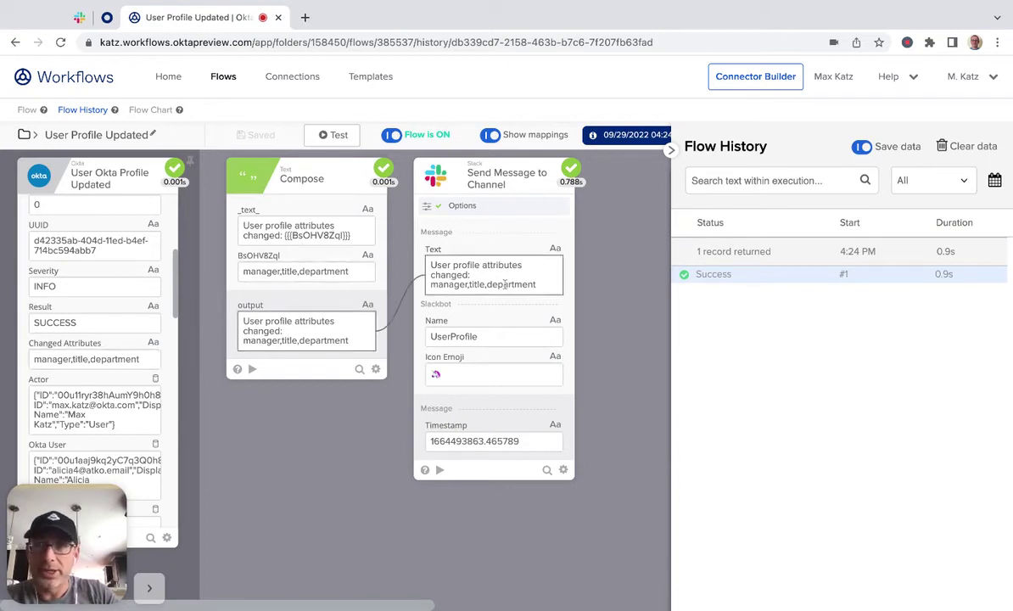
# Switch to Slack and check the newest UserProfile bot message in the workflows-test channel
pyautogui.click(79, 17)
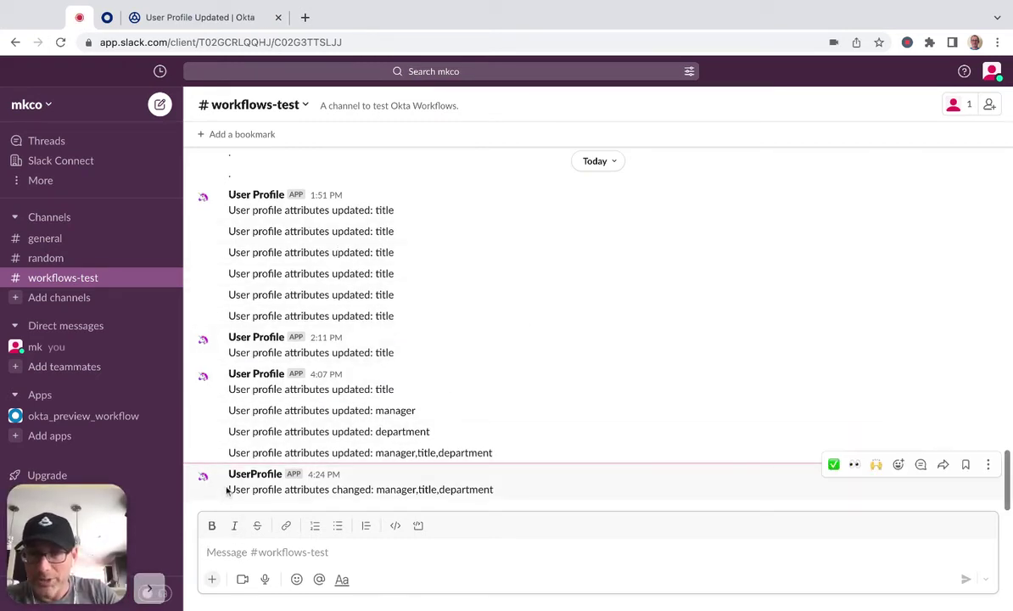
pyautogui.moveTo(230, 489); pyautogui.dragTo(494, 490)
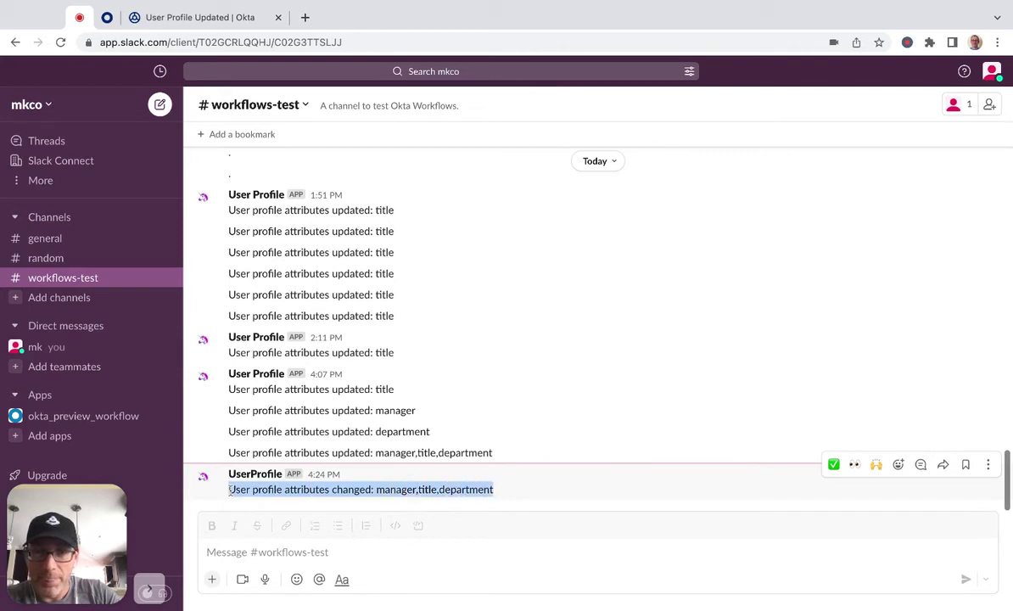
pyautogui.click(512, 494)
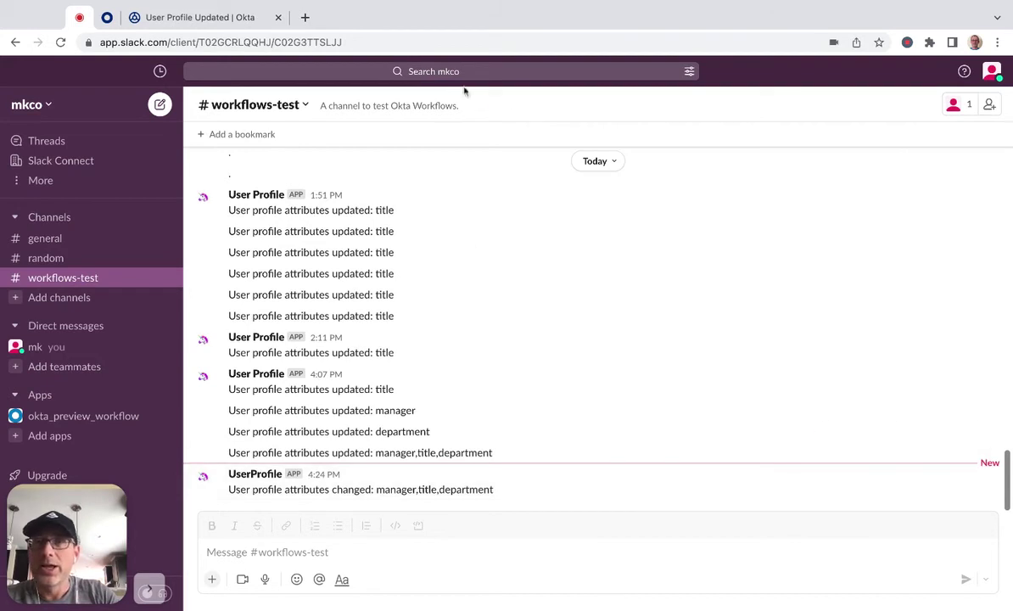
# Return to the User Profile Updated flow in Okta Workflows and review the Changed Attributes mapping in the Compose card
pyautogui.click(219, 19)
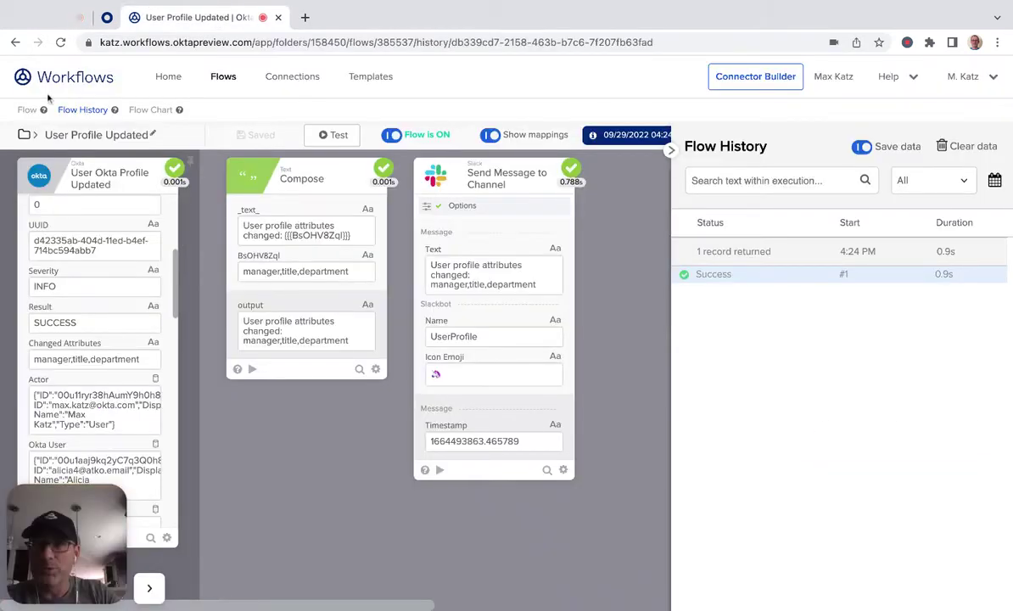
pyautogui.click(26, 111)
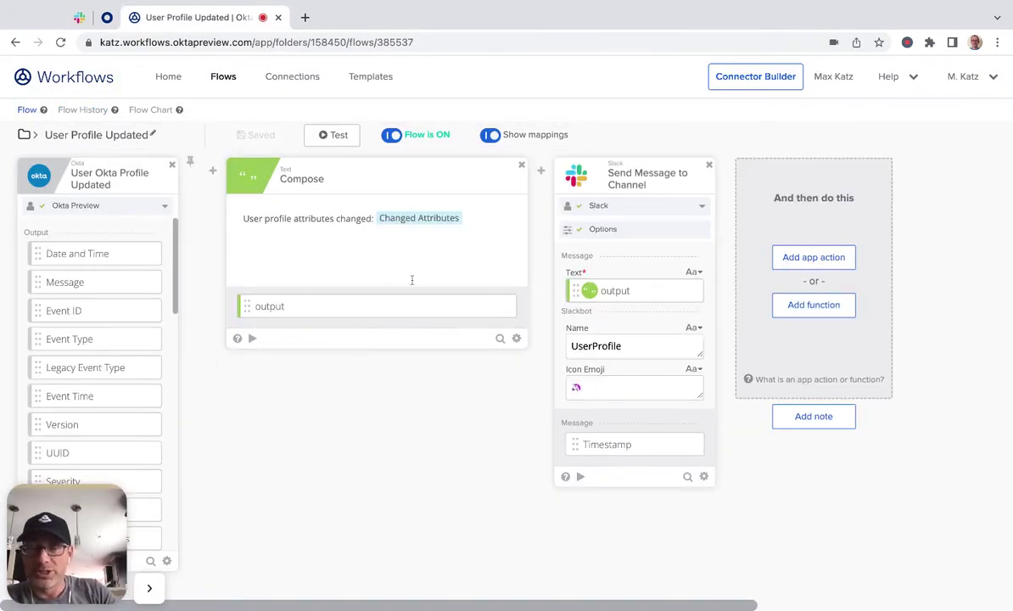
pyautogui.moveTo(423, 225)
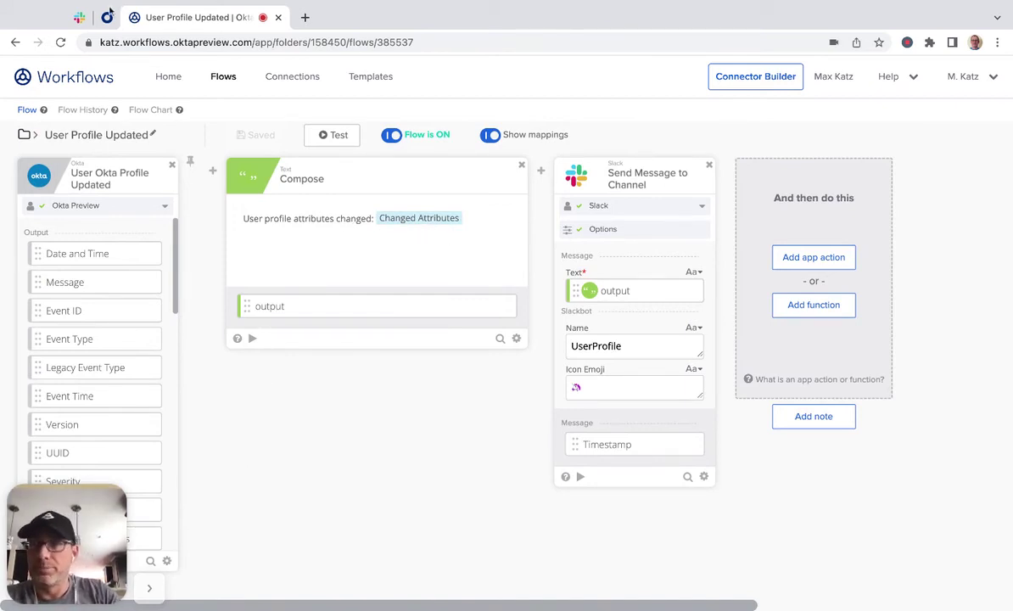
# Switch to the Okta admin console and look through the user's profile attributes
pyautogui.click(107, 17)
pyautogui.scroll(3, 599, 304)
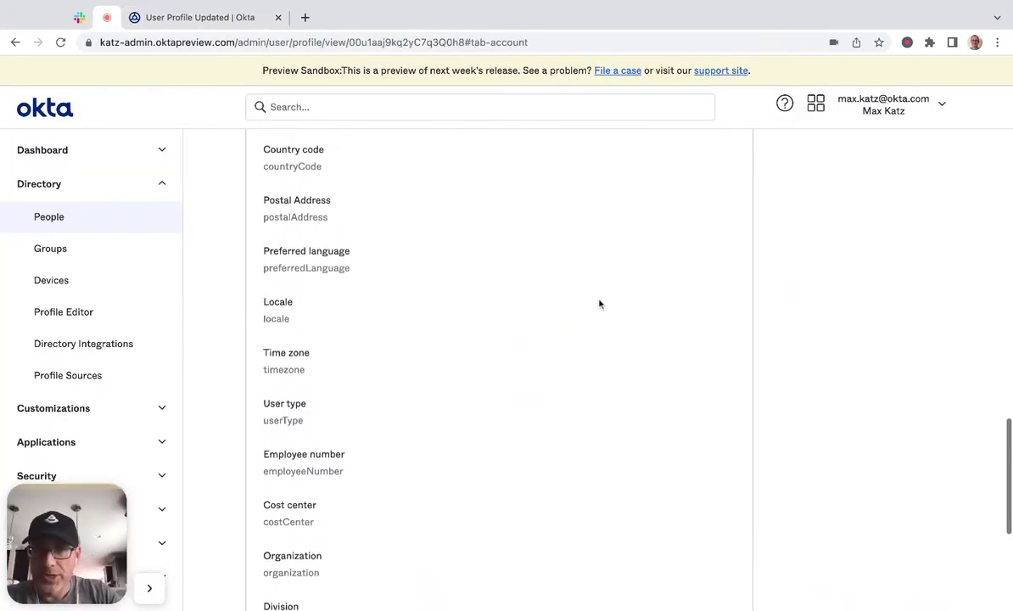
pyautogui.scroll(2, 628, 302)
pyautogui.scroll(2, 629, 304)
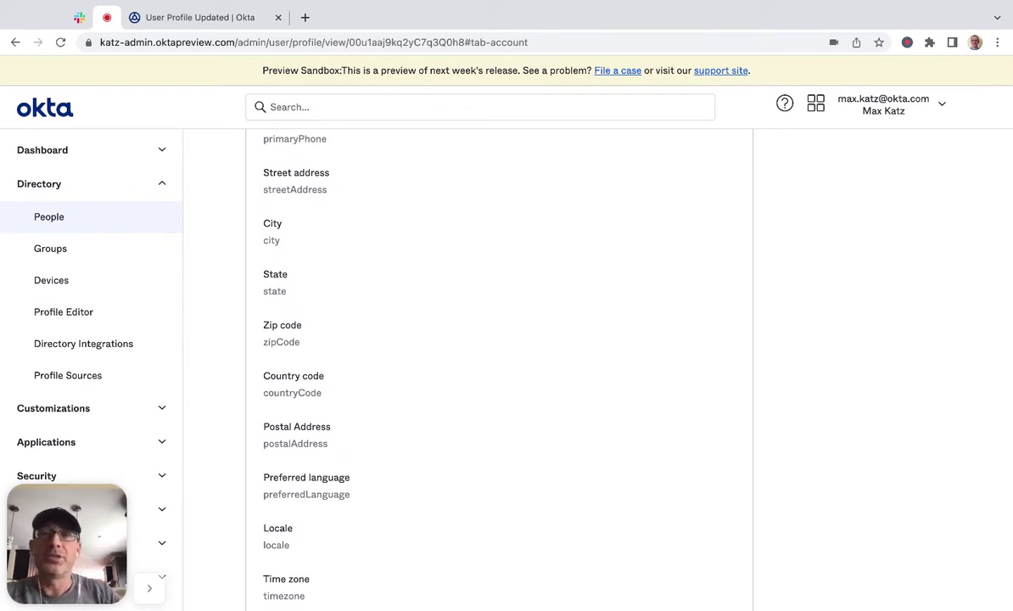
pyautogui.scroll(-3, 467, 262)
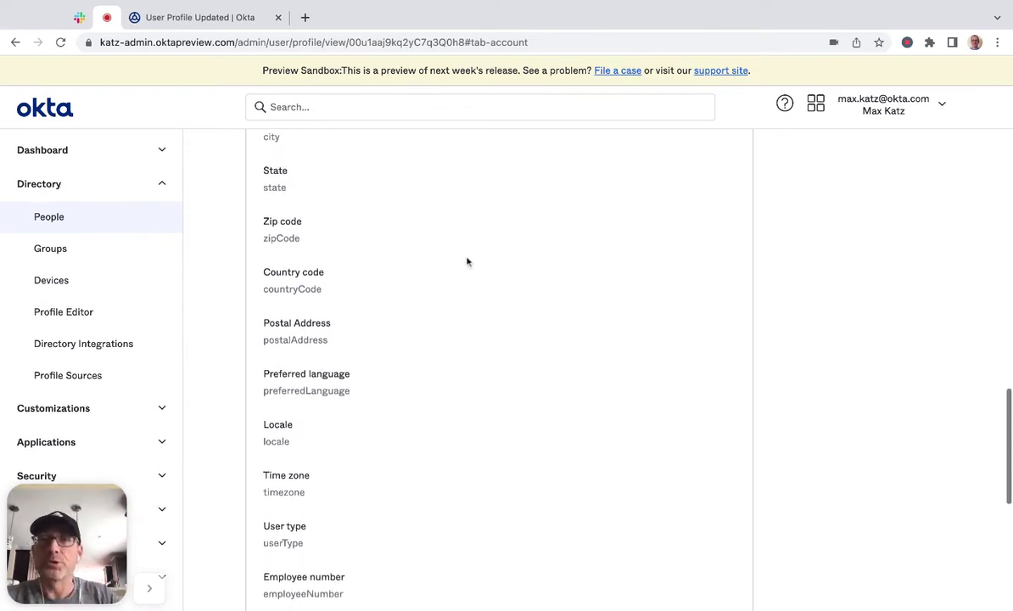